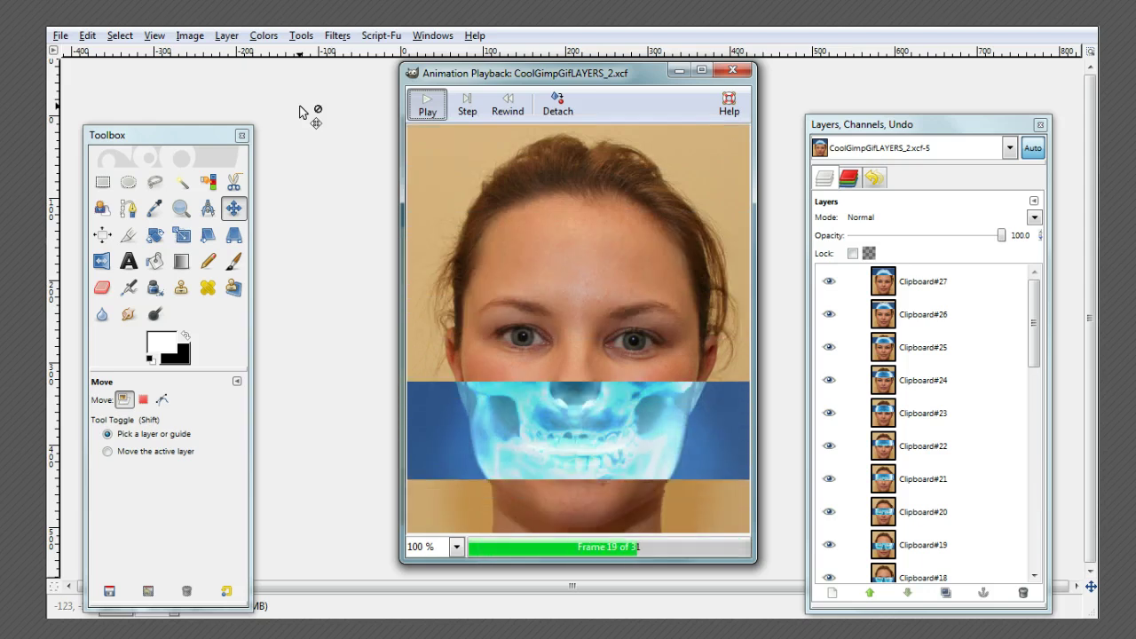
Stop the animation preview on its final frame, 31 of 31
left_click(427, 104)
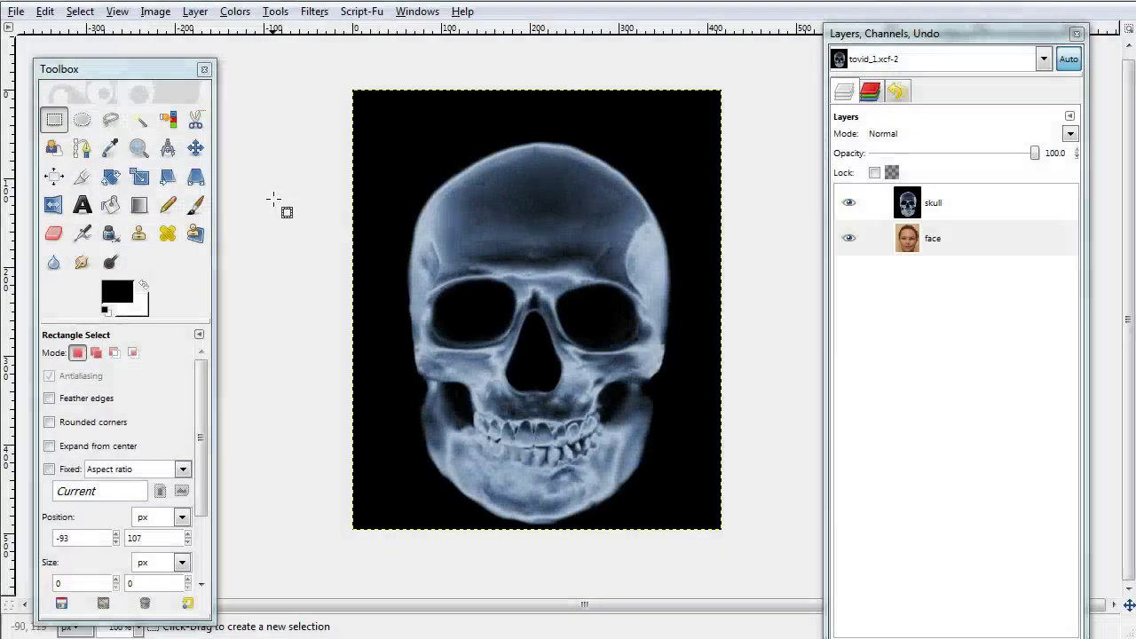
Set the skull layer to about 49.5% opacity, then hide it and make the face layer active
left_click(883, 204)
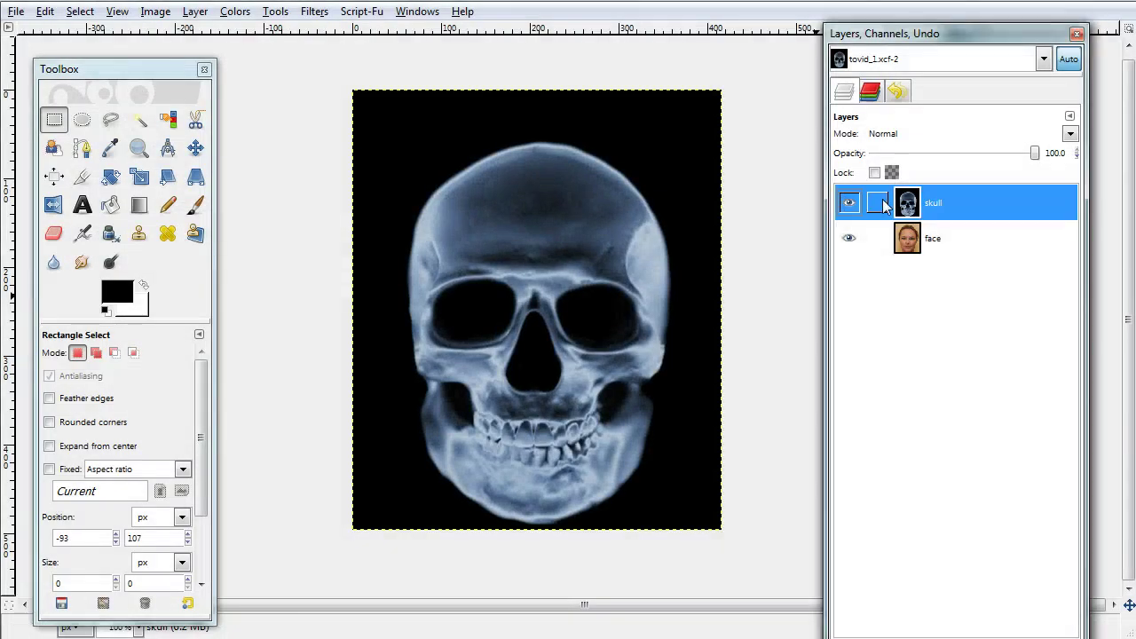
left_click(849, 204)
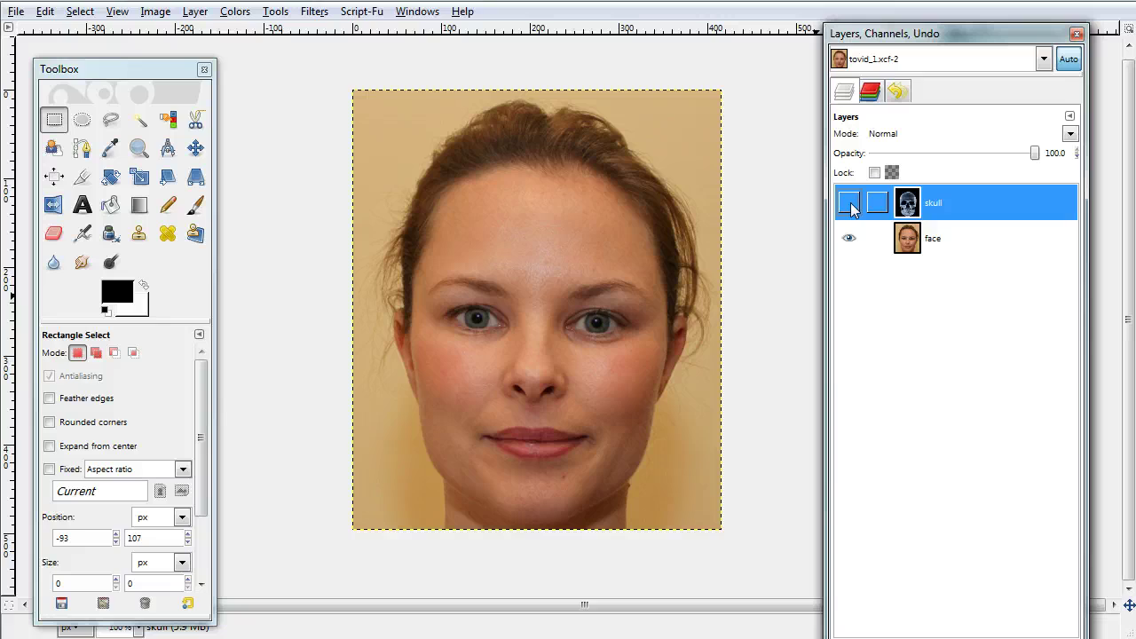
left_click(849, 204)
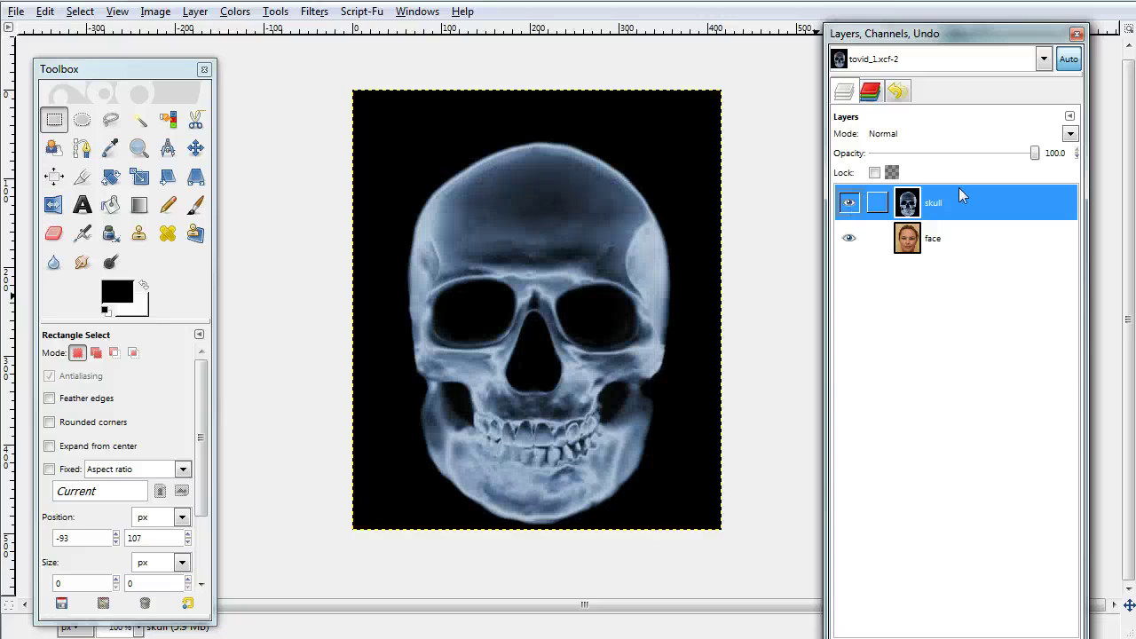
left_click_drag(1034, 152, 955, 167)
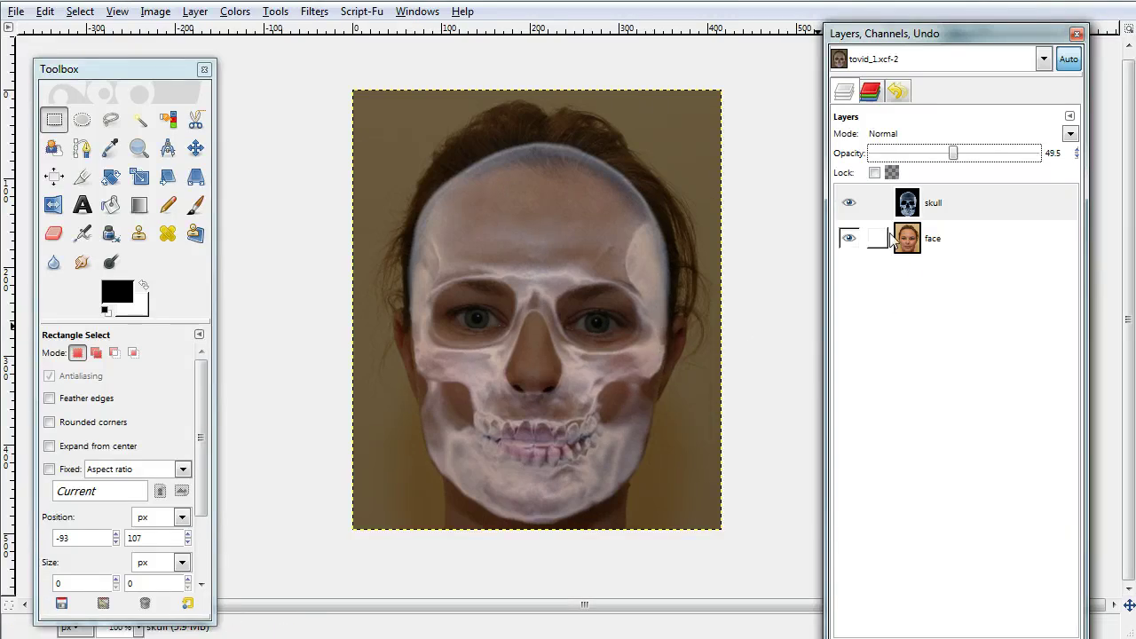
left_click(849, 204)
left_click(946, 248)
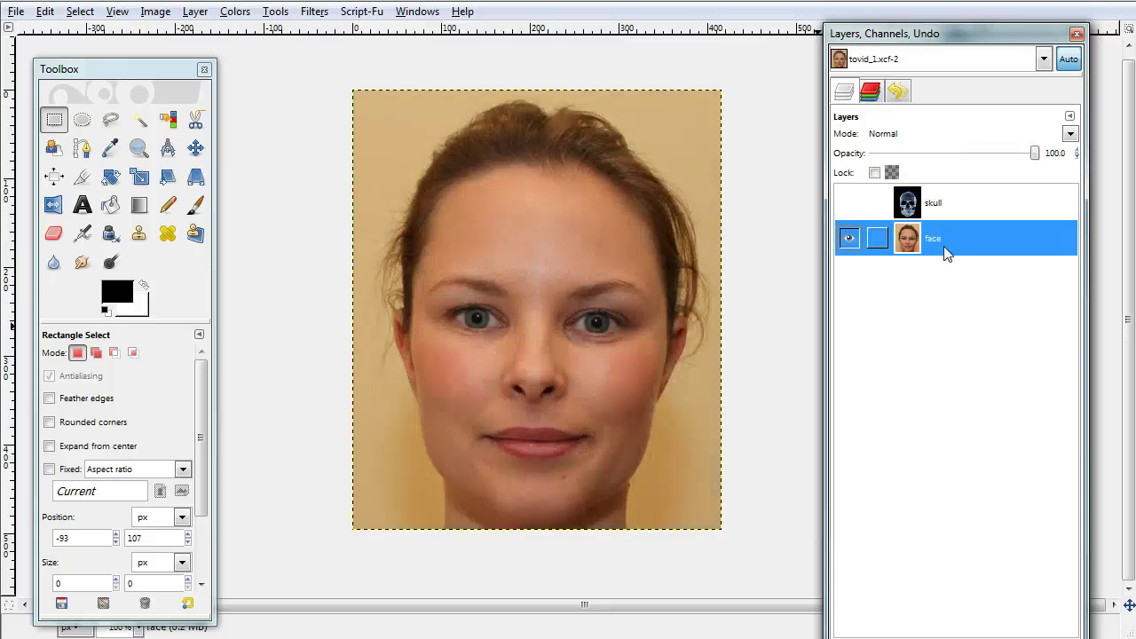
Duplicate the face layer, hide the original, and invert the copy's colours into a blue negative
right_click(947, 248)
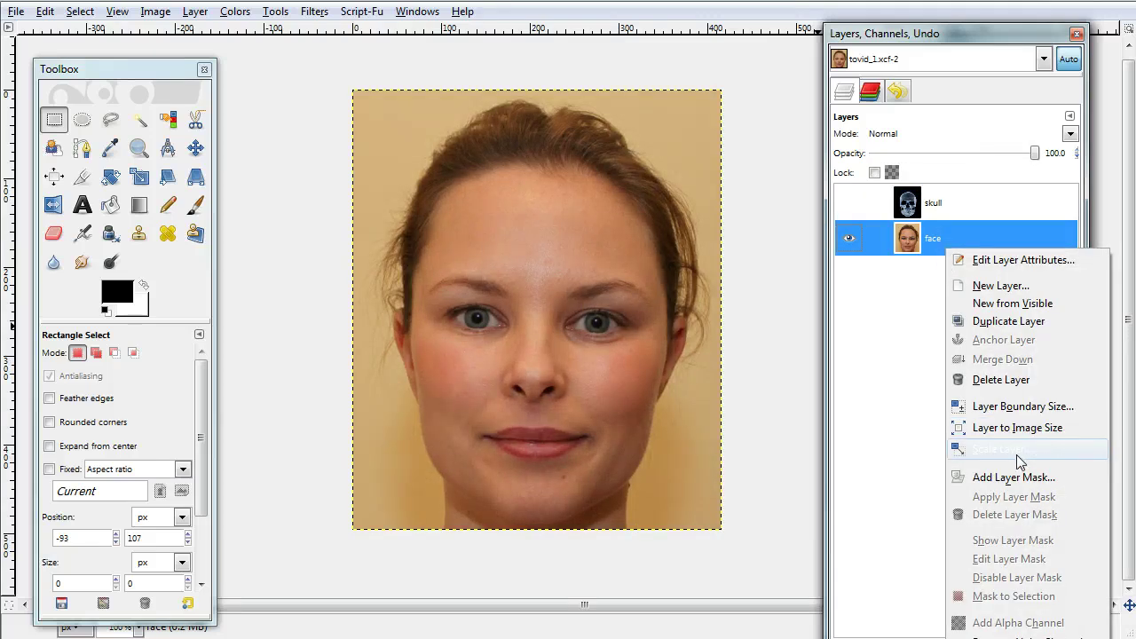
left_click(1015, 323)
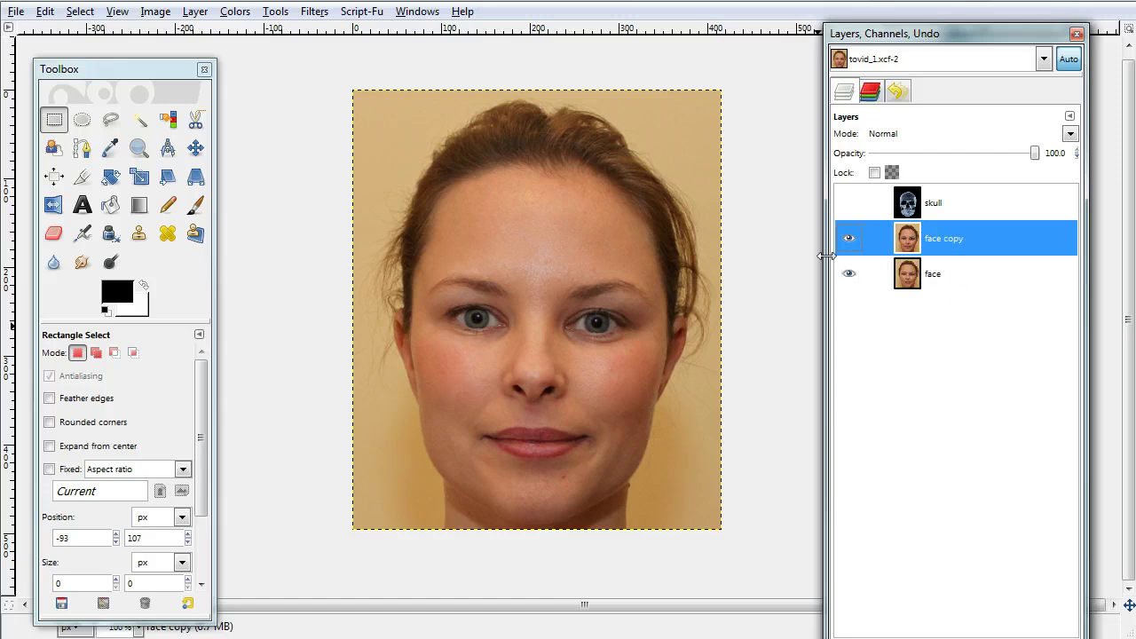
left_click(849, 273)
left_click(229, 15)
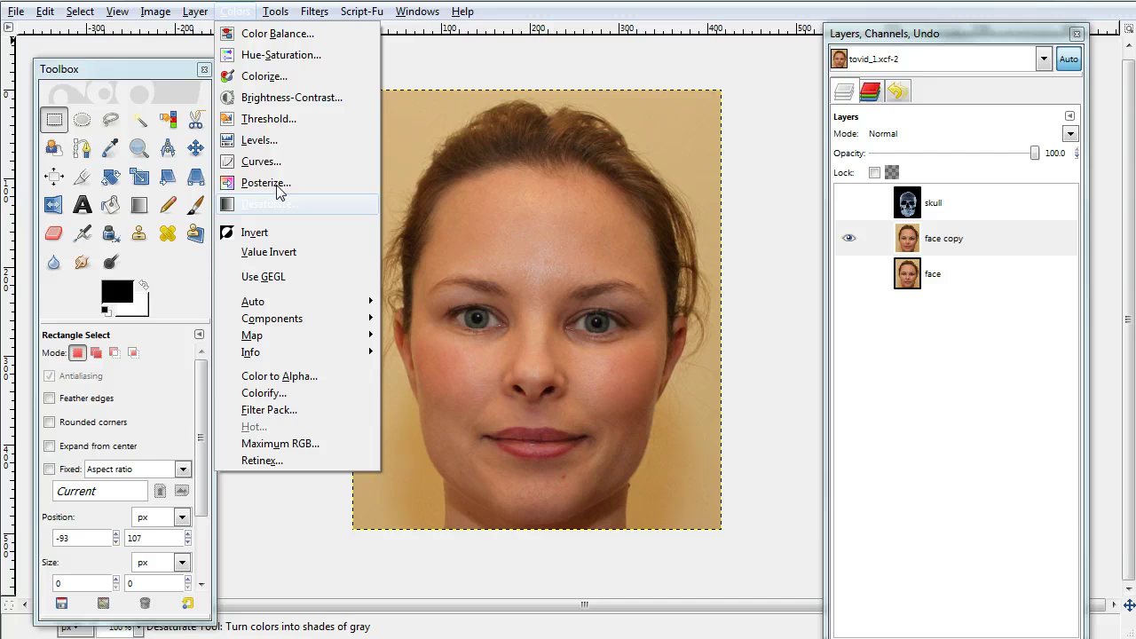
left_click(274, 228)
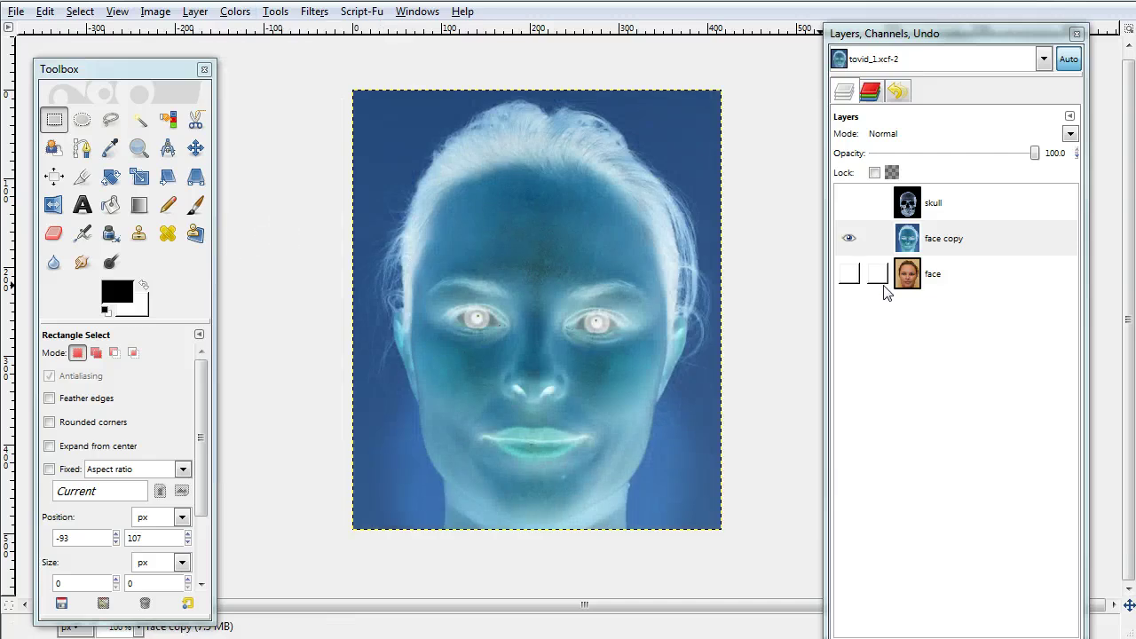
Show the skull layer and blend it in Dodge mode at about 62% opacity
left_click(912, 210)
left_click(848, 203)
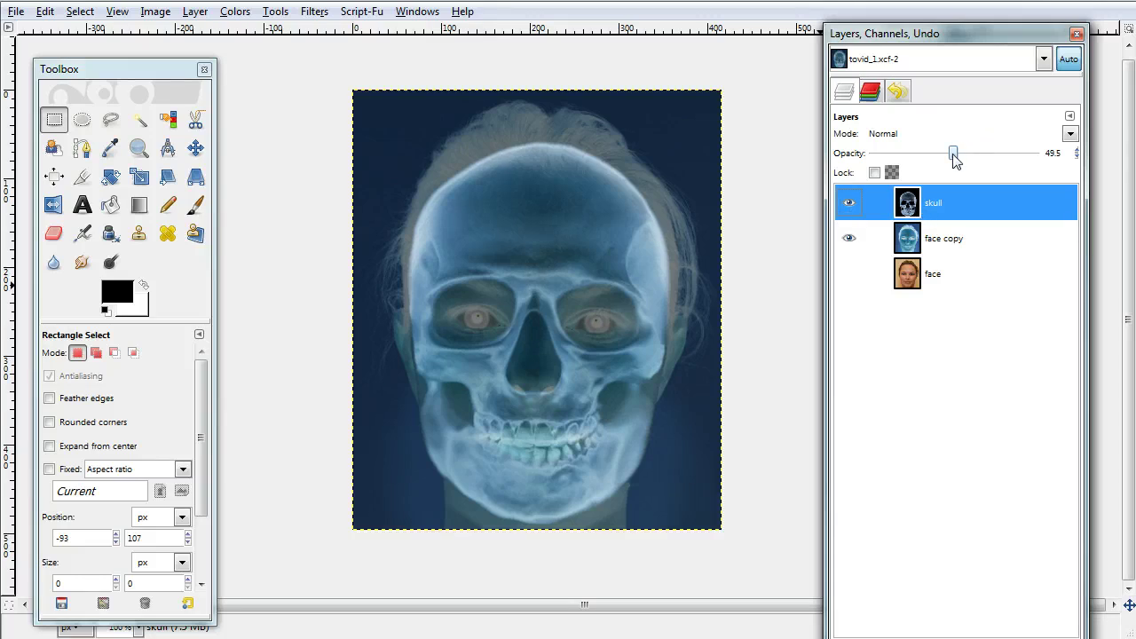
left_click_drag(953, 158, 948, 158)
left_click(1071, 134)
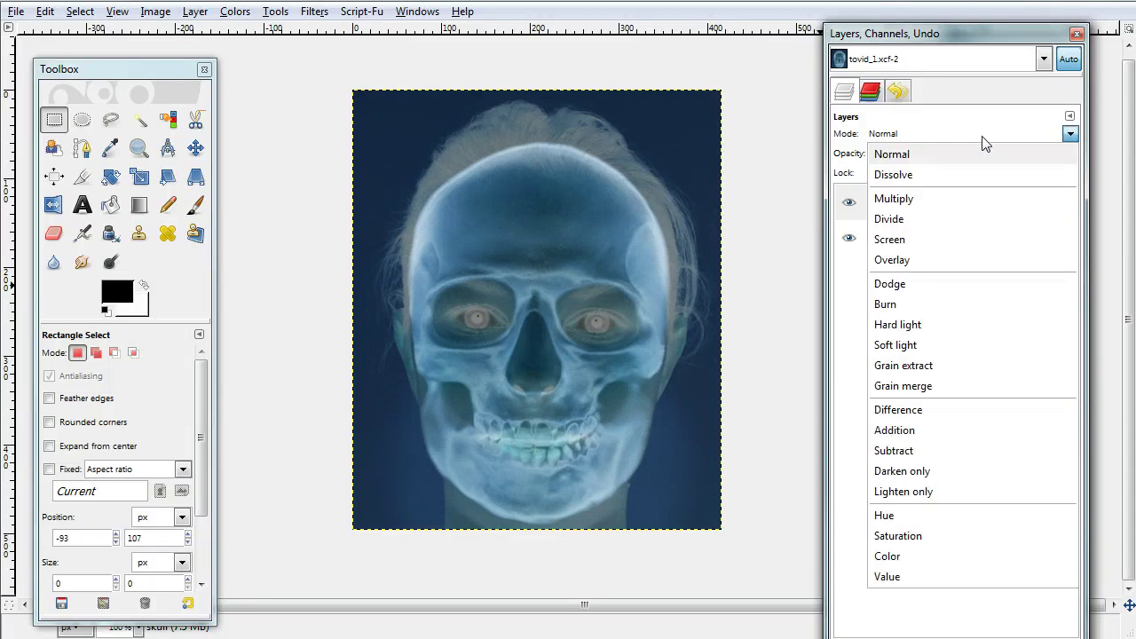
left_click(920, 284)
mouse_move(948, 156)
left_mouse_down()
mouse_move(1035, 158)
mouse_move(975, 153)
left_mouse_up()
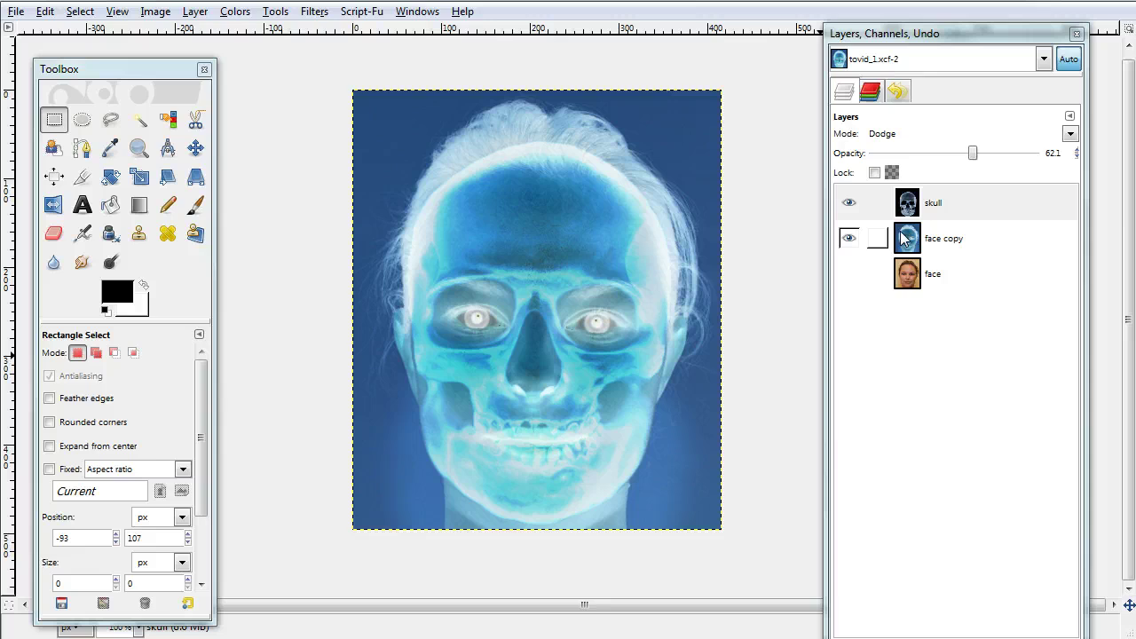
left_click(928, 204)
Merge the skull down into face copy and give face copy a black, fully transparent layer mask
right_click(948, 204)
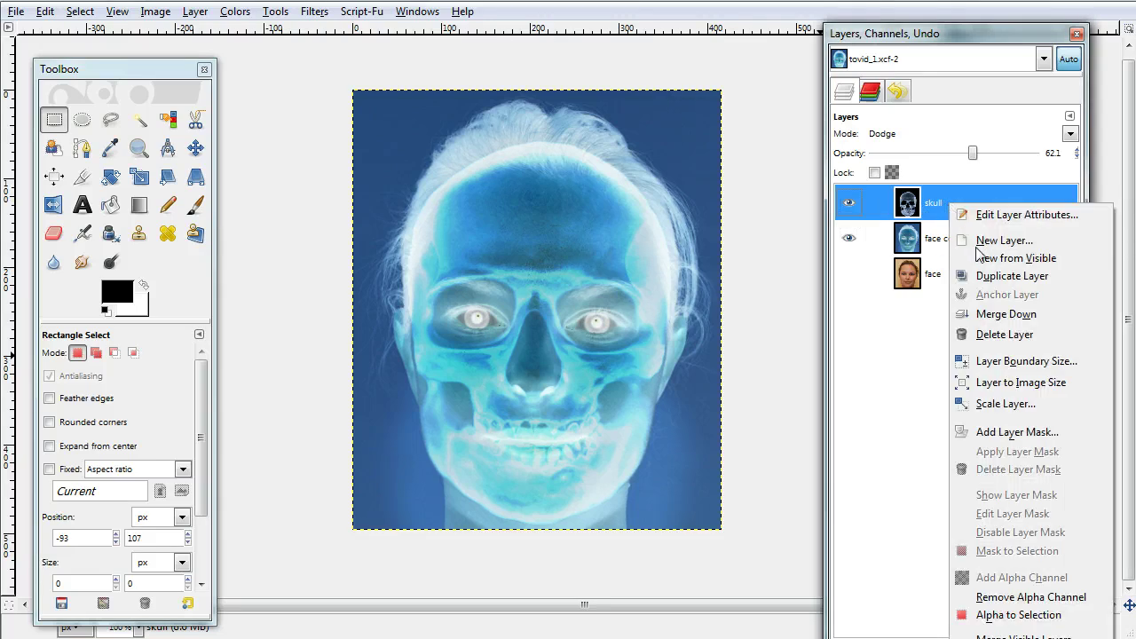
left_click(1005, 320)
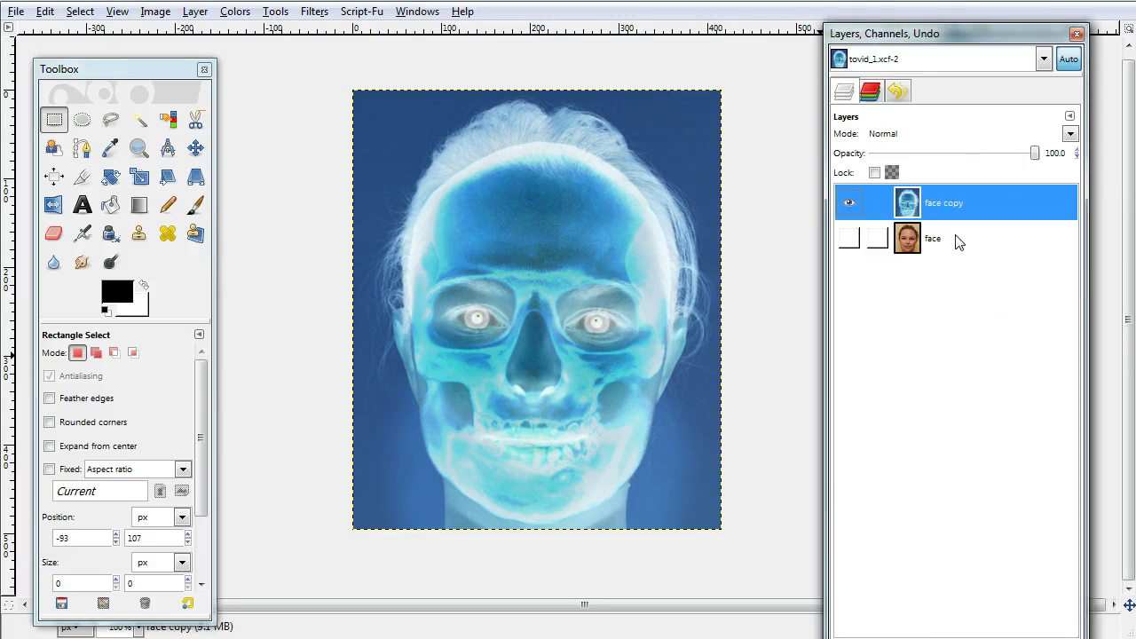
right_click(944, 206)
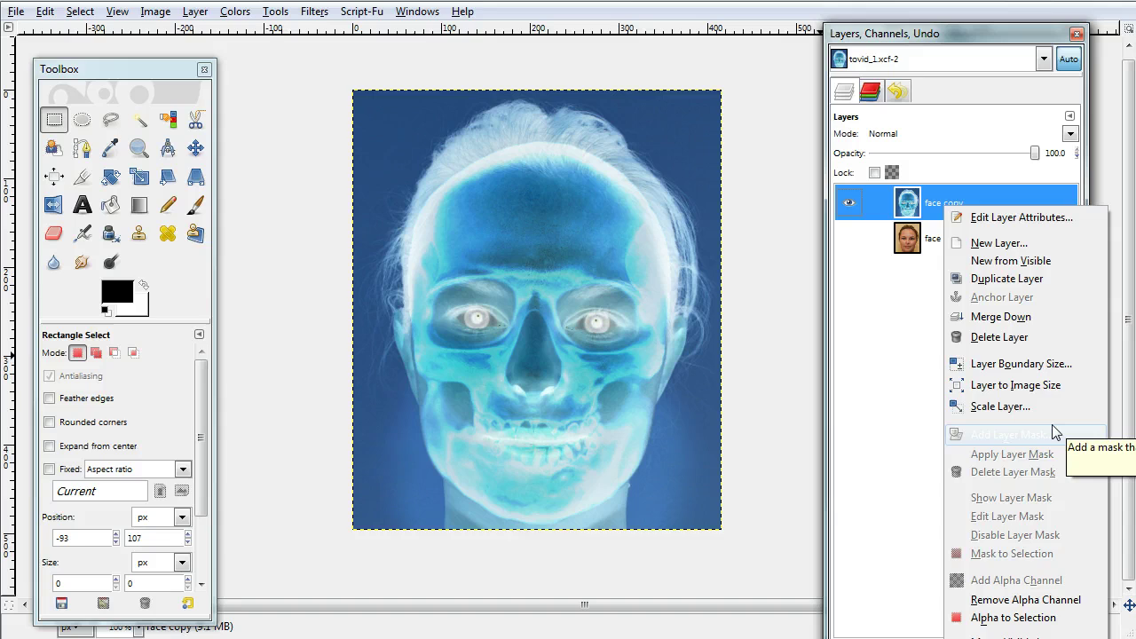
left_click(1014, 435)
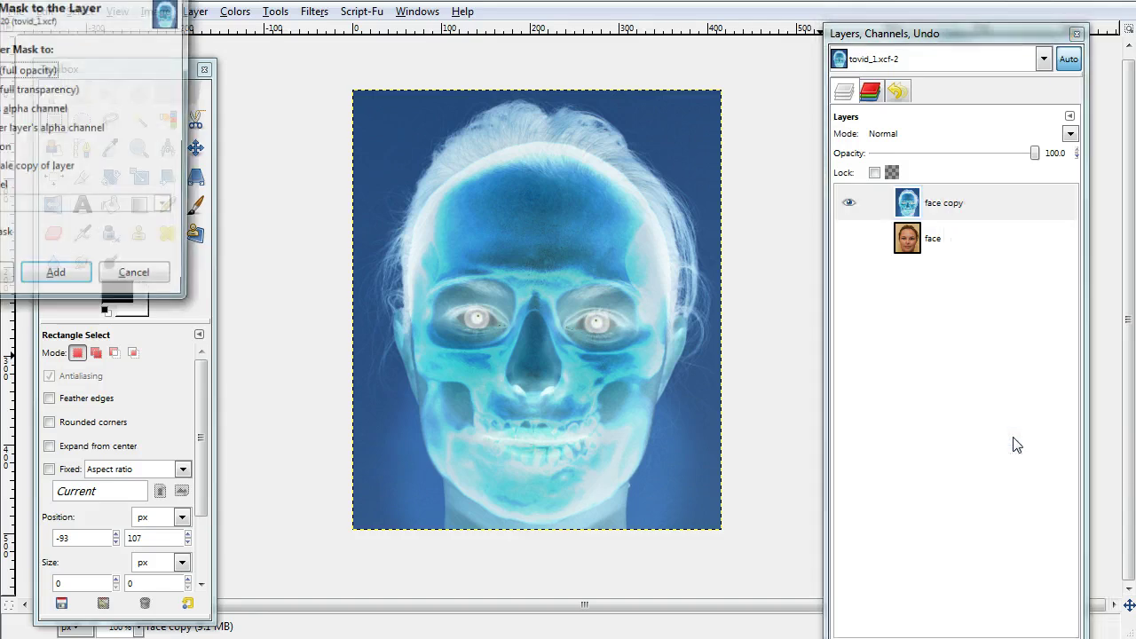
left_click_drag(59, 2, 227, 60)
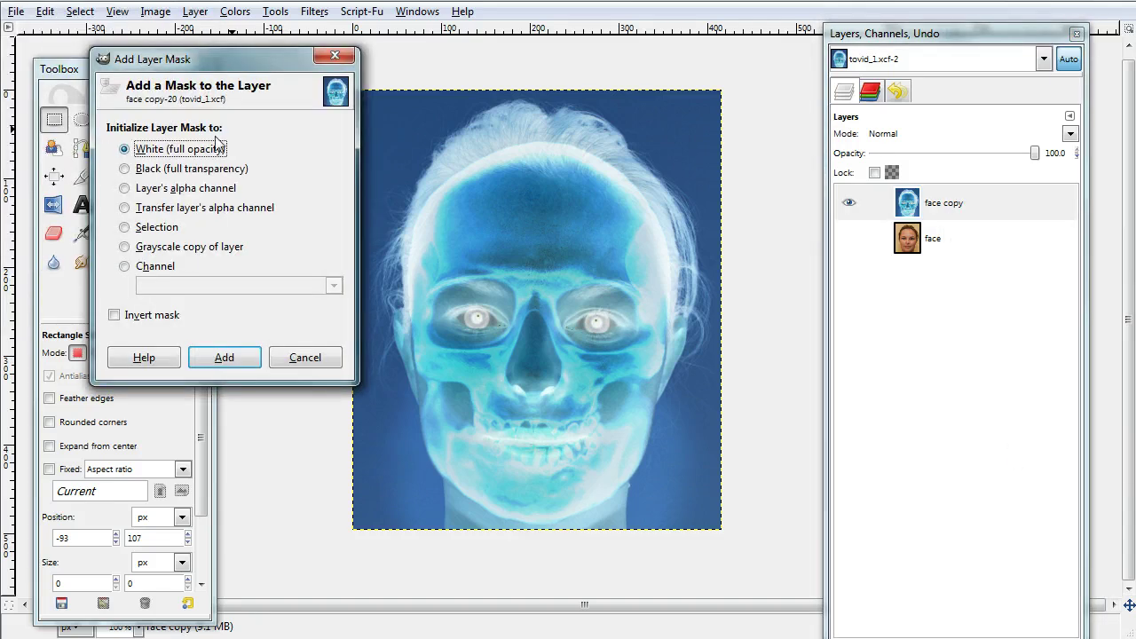
left_click(125, 169)
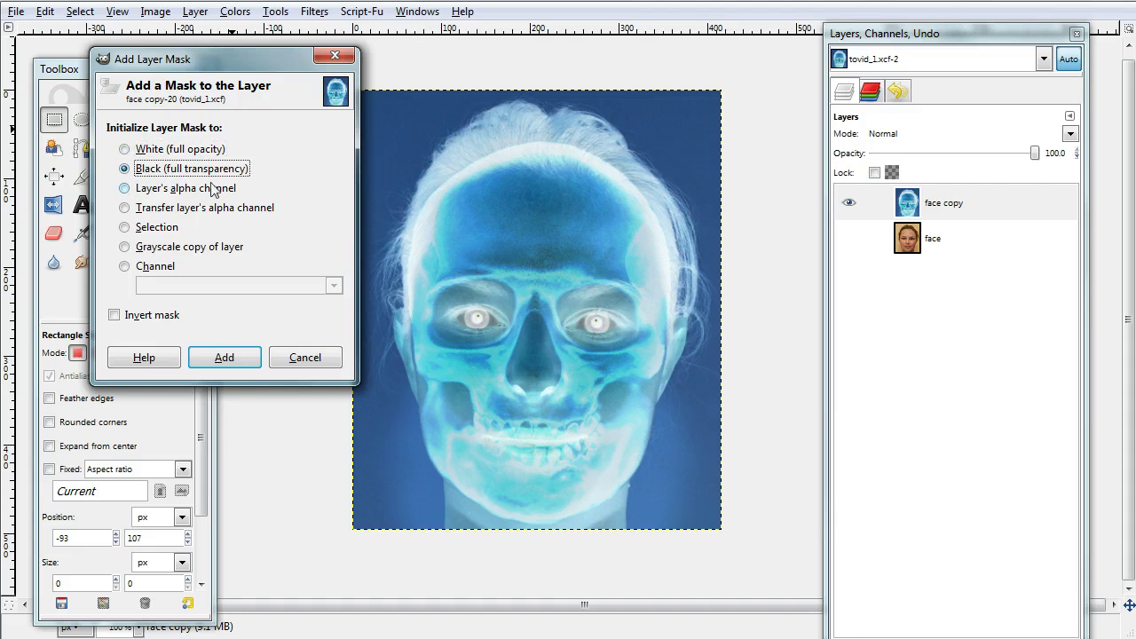
left_click(236, 364)
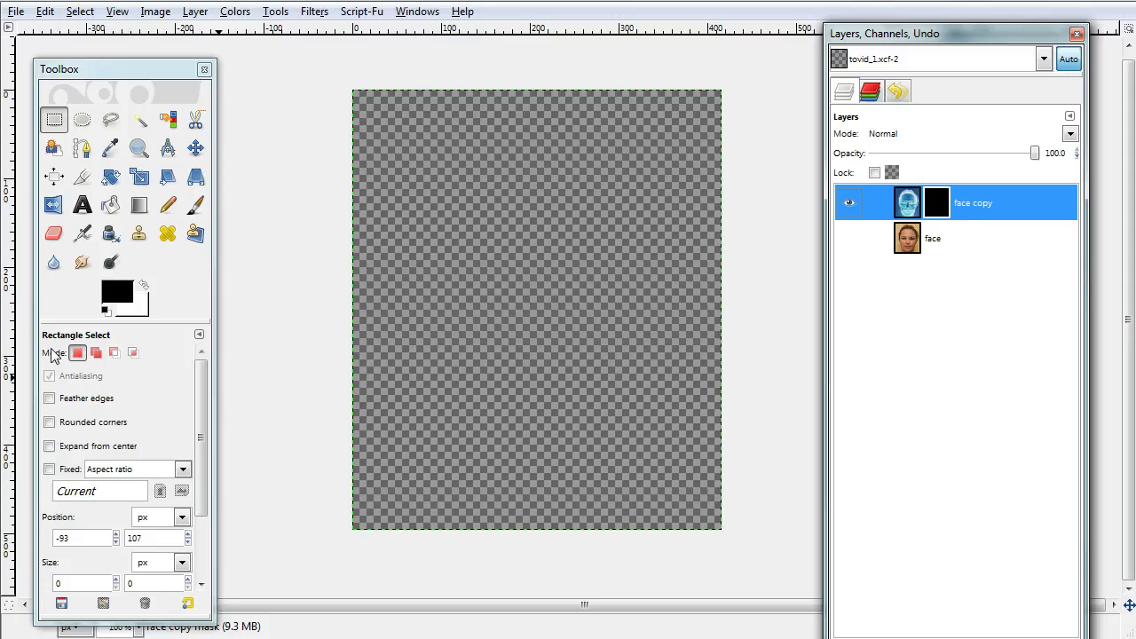
Target the face copy mask, show the original face again, and select a horizontal band across the eyes
left_click(55, 125)
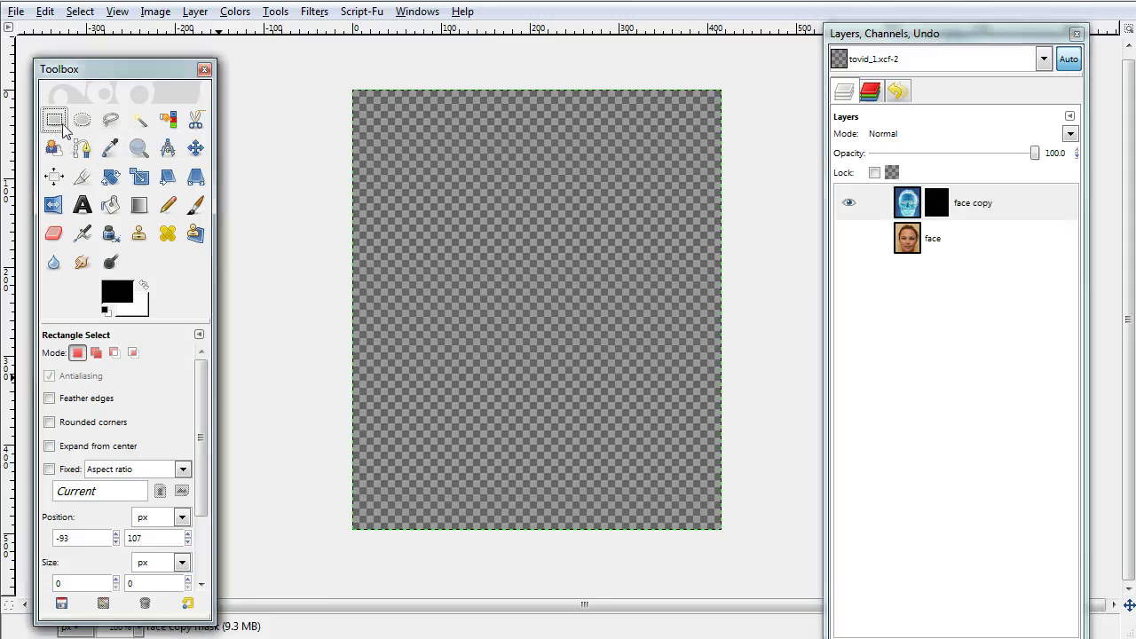
left_click(941, 209)
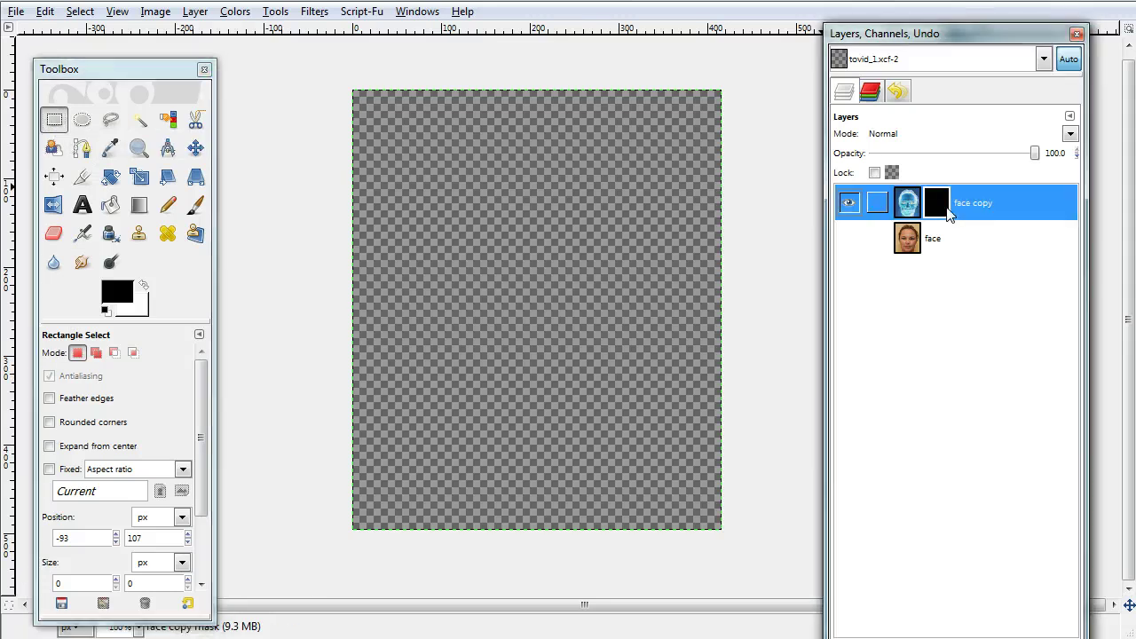
left_click(54, 119)
left_click(849, 238)
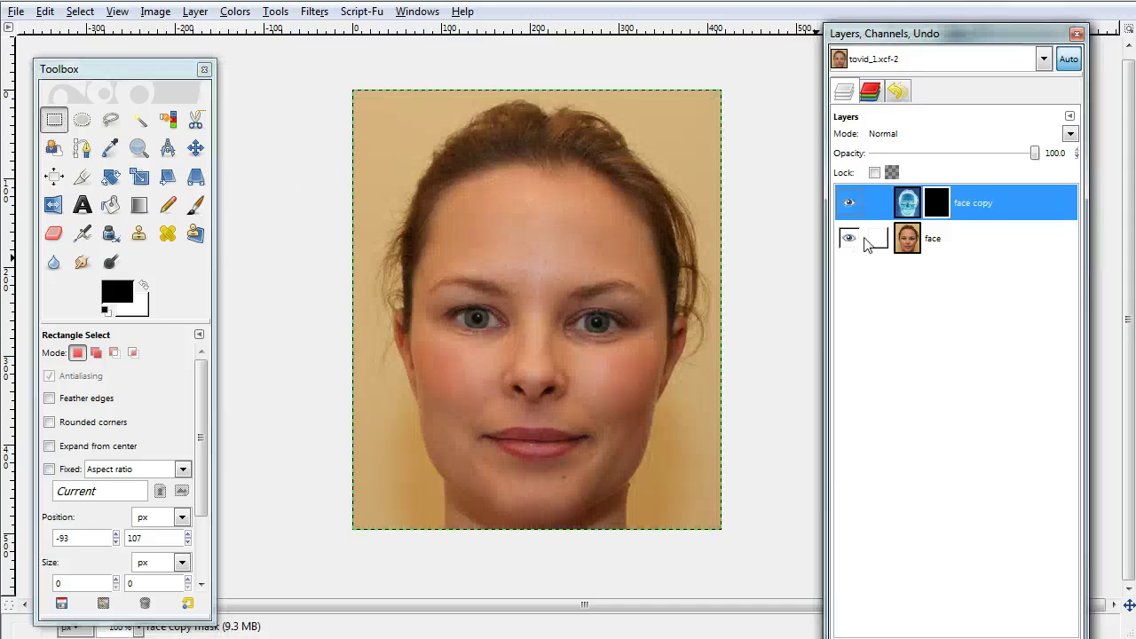
left_click_drag(330, 228, 741, 346)
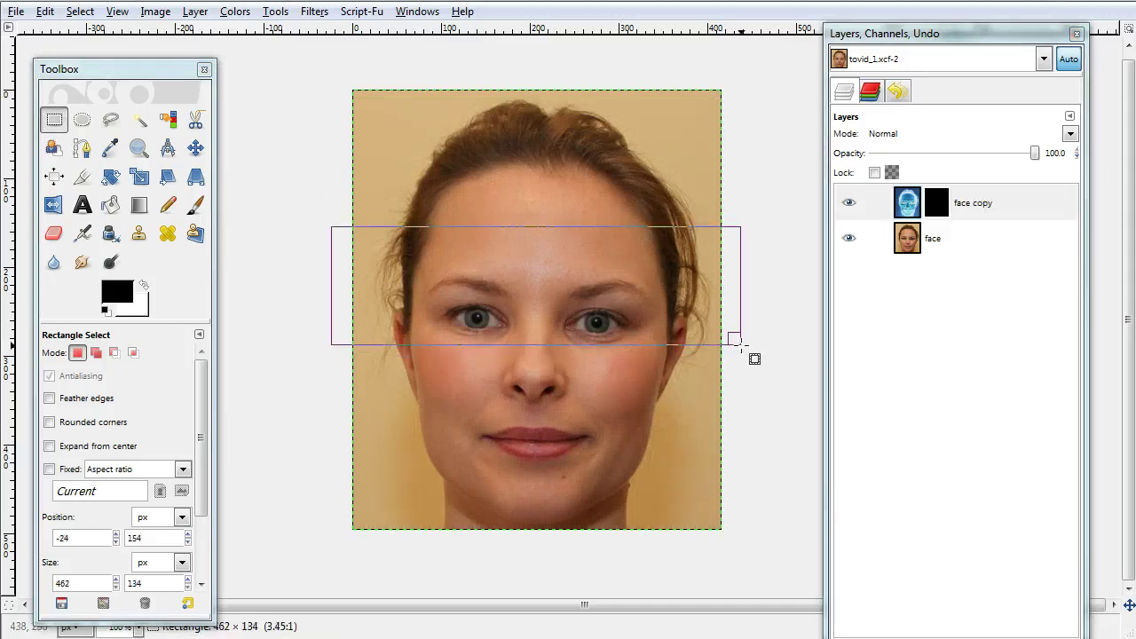
left_click_drag(630, 331, 632, 332)
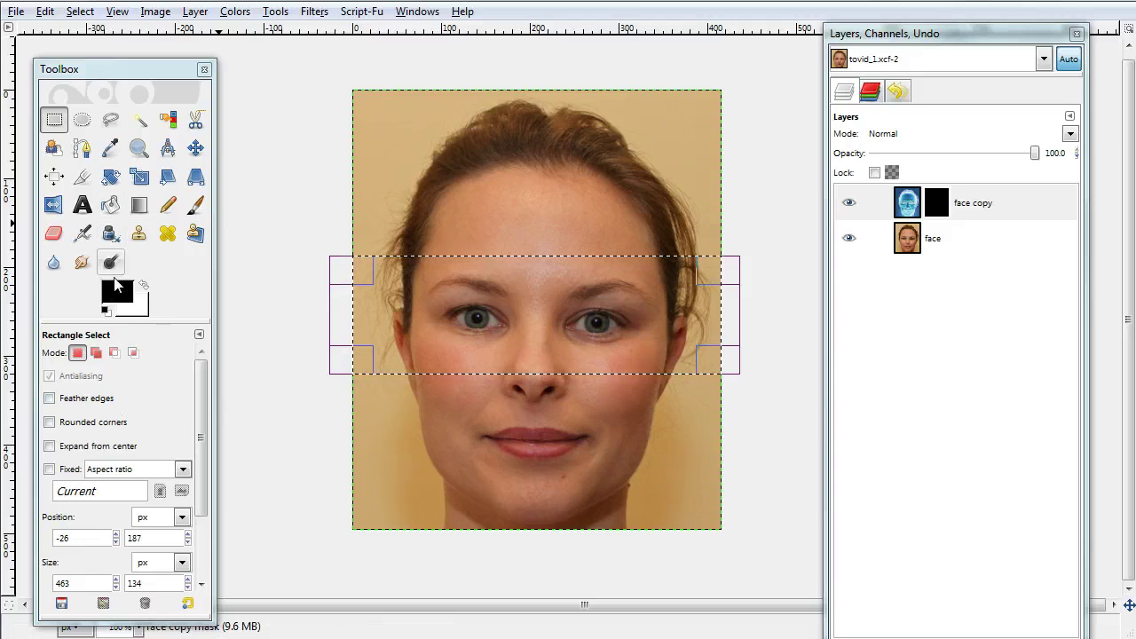
Fill the eye-band selection with white in the mask to reveal the x-ray band
left_click(143, 286)
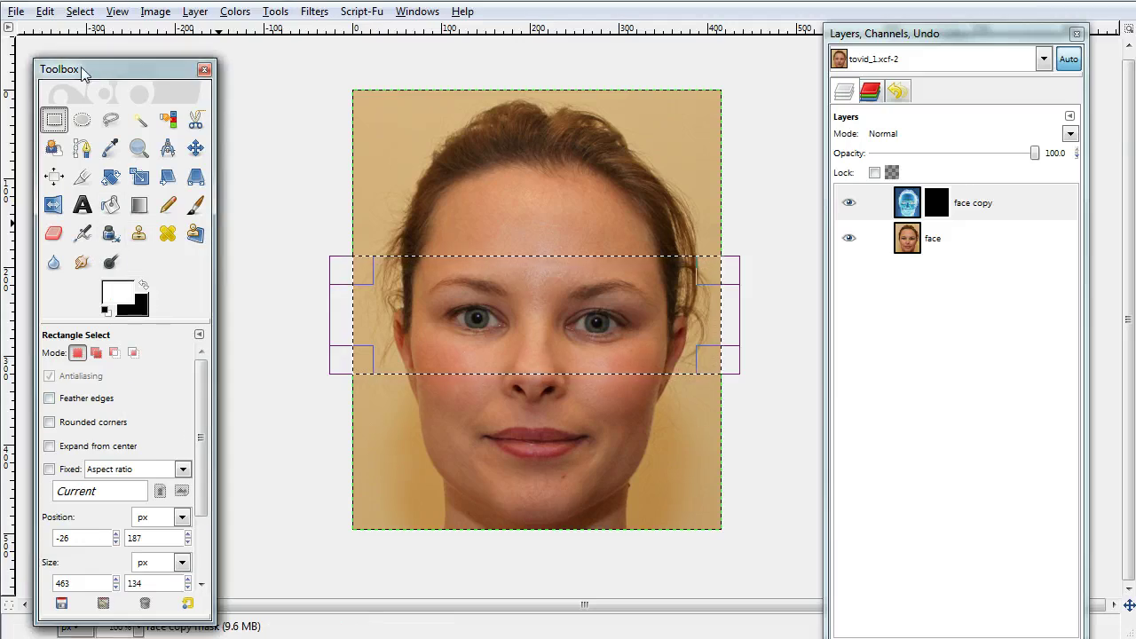
left_click(45, 10)
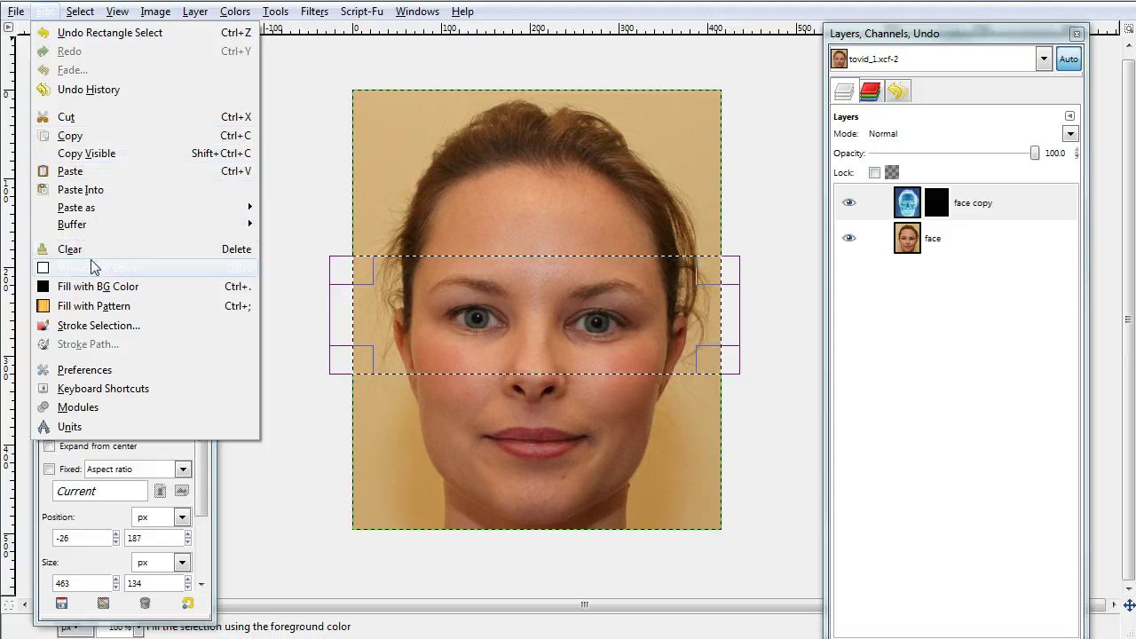
left_click(92, 267)
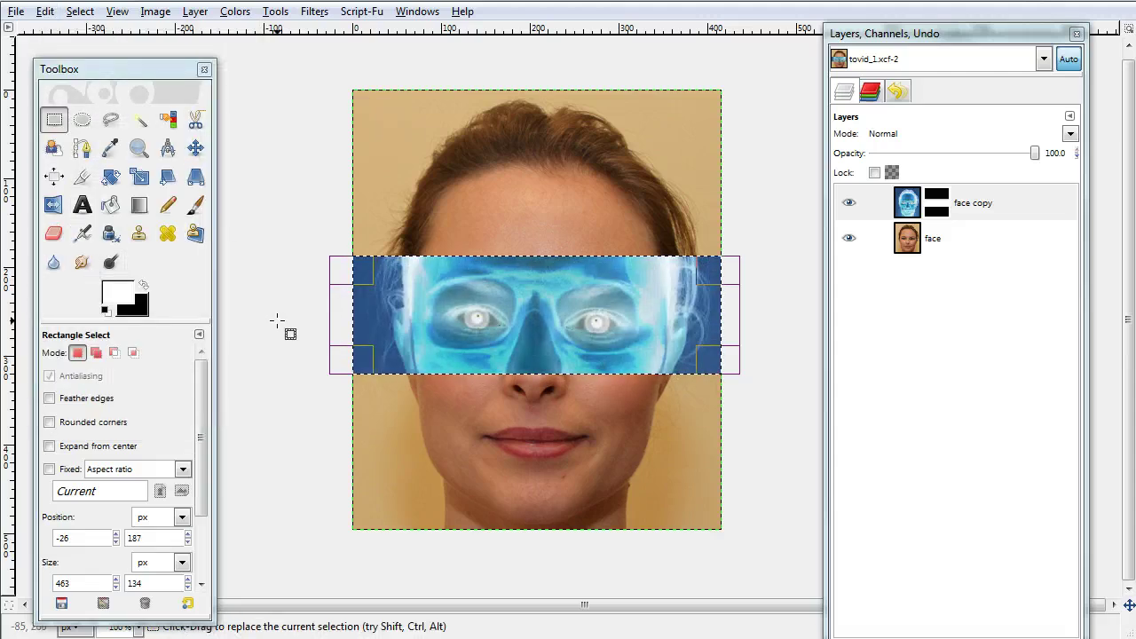
Deselect, then move the face copy mask with Shift+arrow nudges until the band covers the hair
key("ctrl+shift+a")
left_click(195, 147)
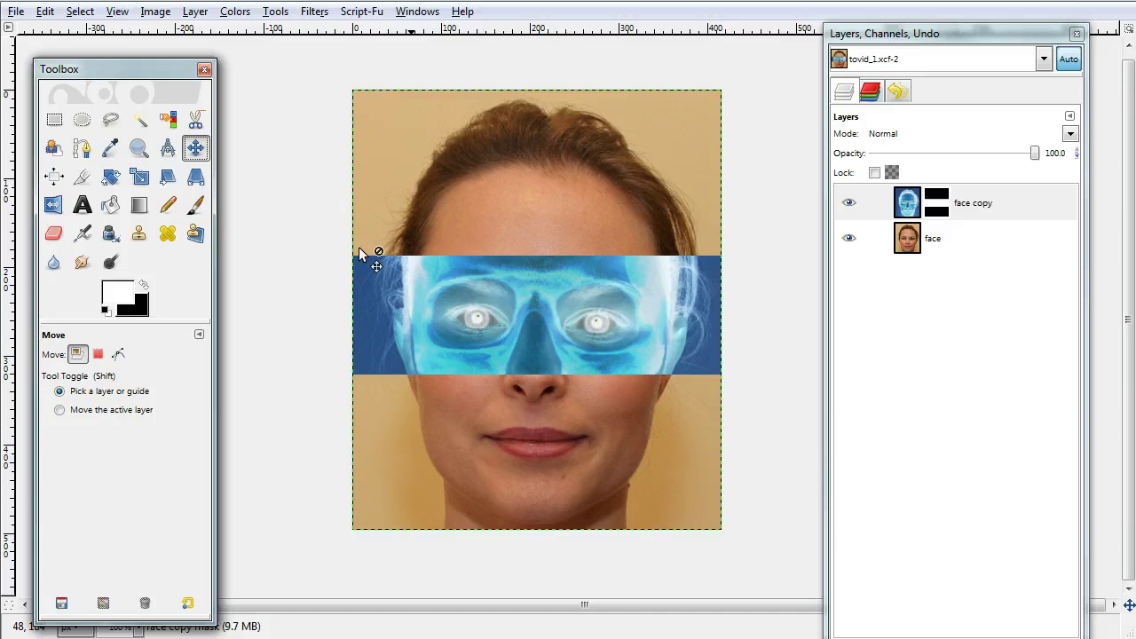
left_click(941, 206)
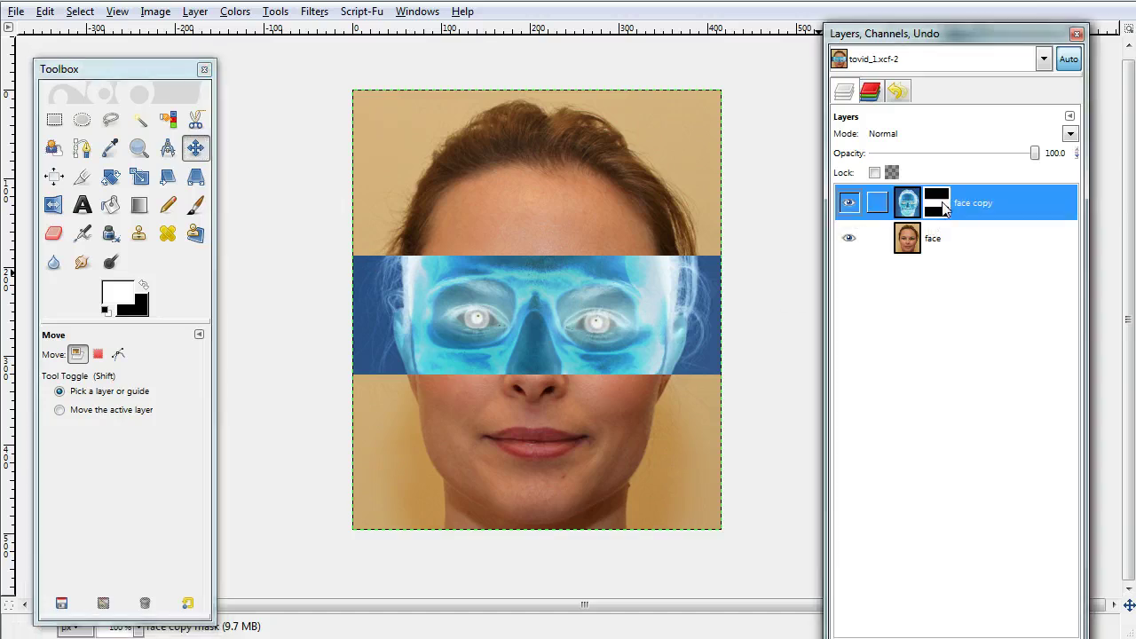
left_click(613, 301)
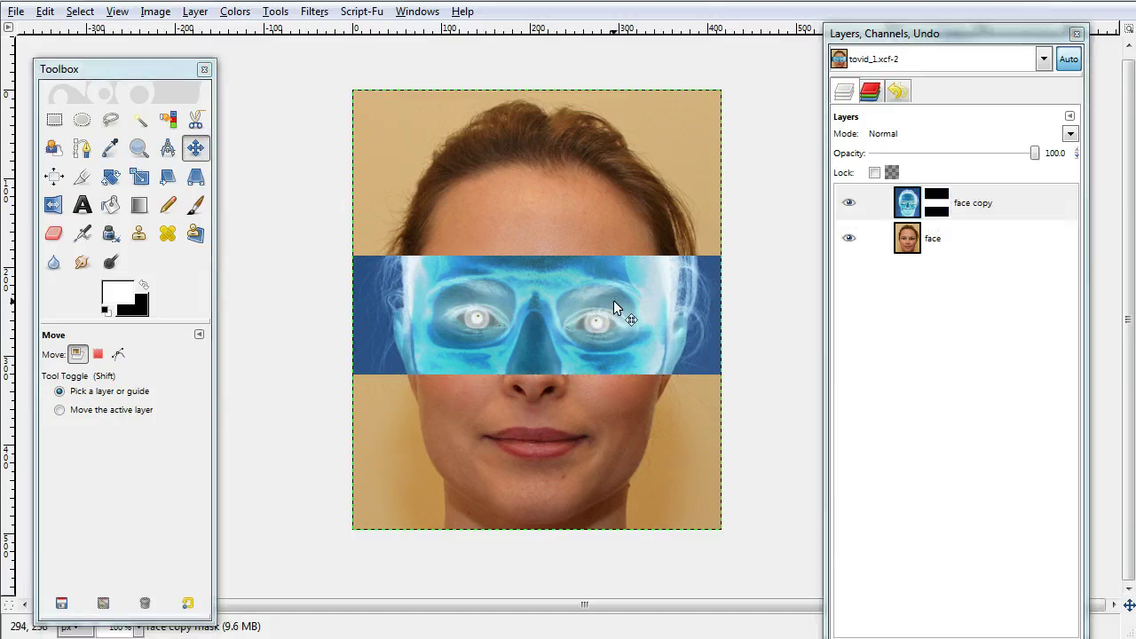
key("shift+Up")
key("shift+Up")
key("shift+Up")
key("shift+Up")
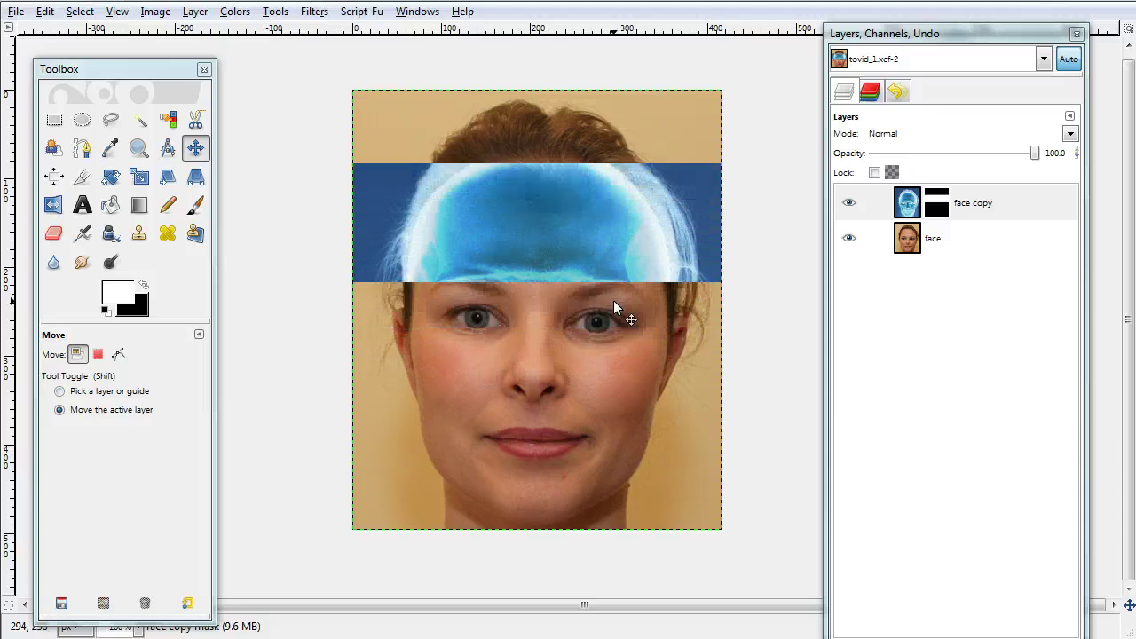
key("shift+Up")
key("shift+Up")
key("shift+Up")
key("shift+Down")
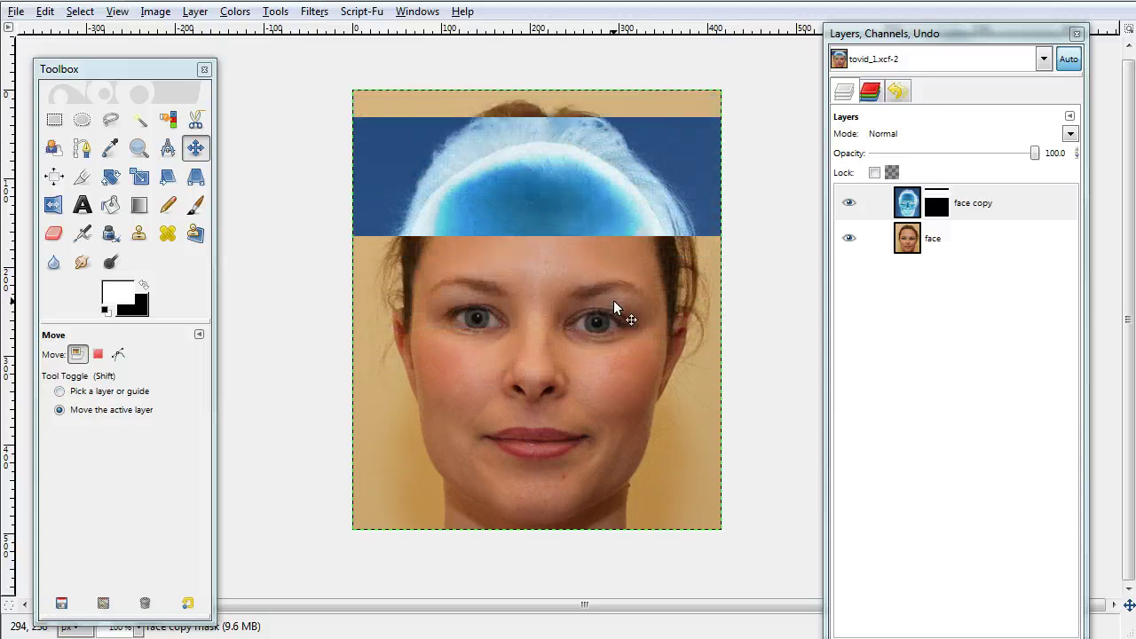
key("shift+Down")
key("shift+Down")
key("shift+Down")
key("shift+Down")
key("shift+Down")
key("shift+Down")
key("shift+Down")
key("shift+Down")
key("shift+Down")
key("shift+Down")
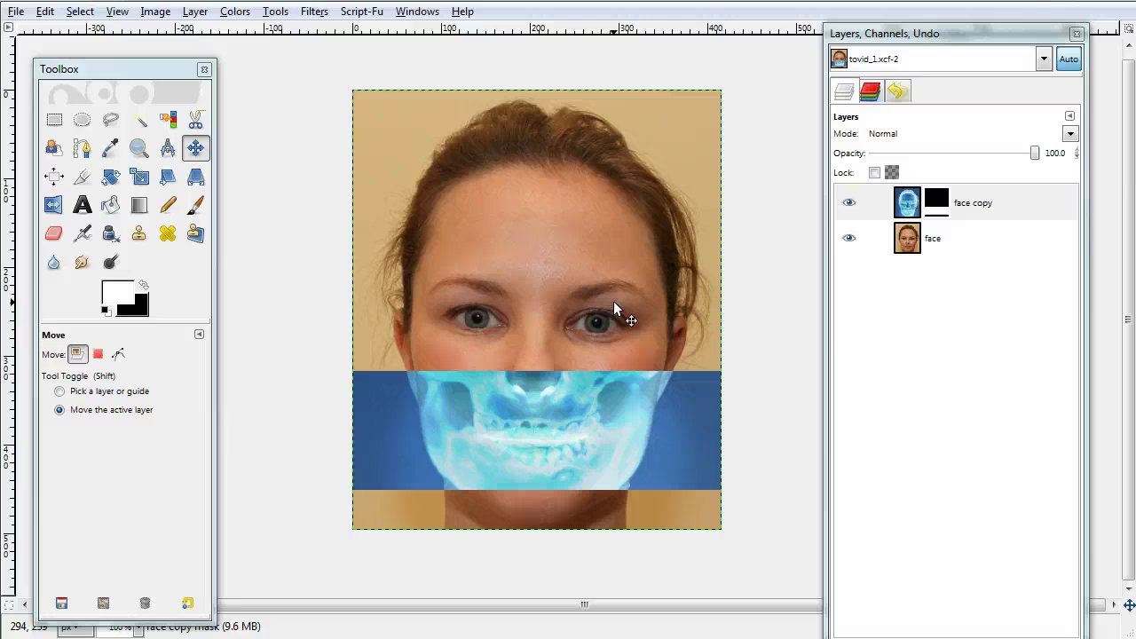
key("shift+Down")
key("shift+Up")
key("shift+Up")
key("shift+Up")
key("shift+Up")
key("shift+Up")
key("shift+Up")
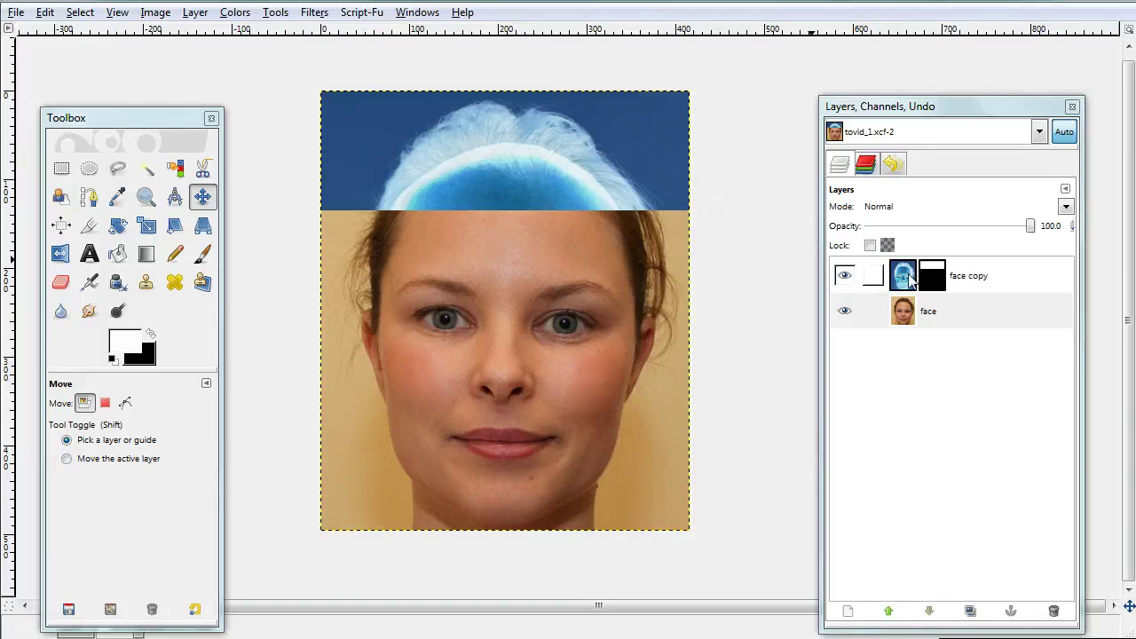
Merge face copy down into the face layer and copy the merged frame
right_click(910, 279)
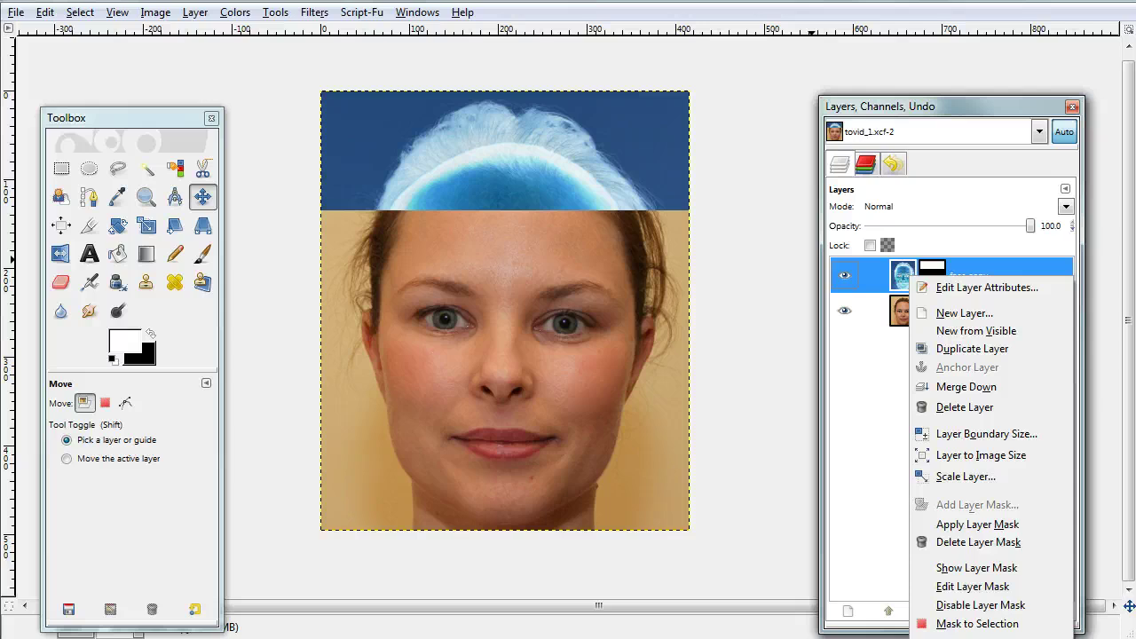
left_click(965, 386)
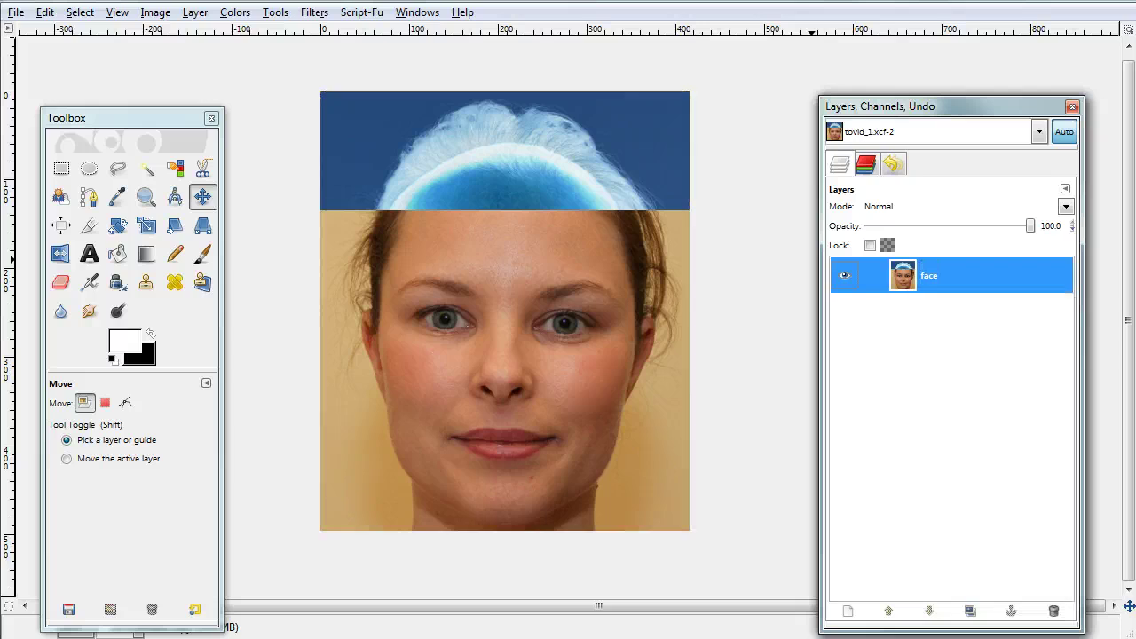
left_click(44, 12)
left_click(89, 132)
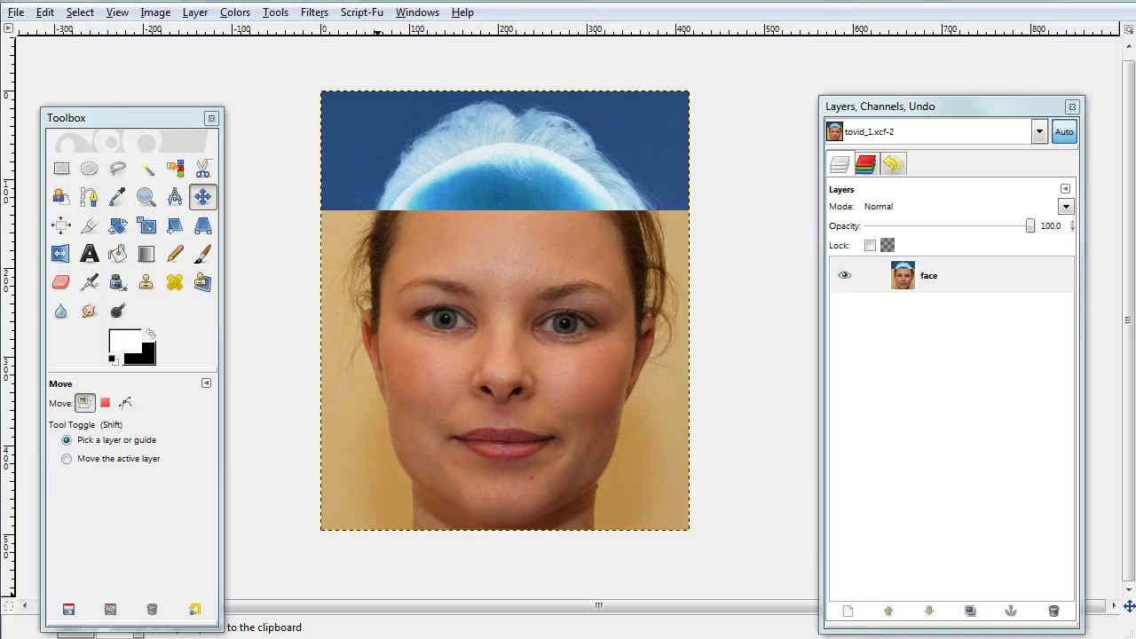
Paste the copied frame into the Untitled-6 animation image as a new layer, Clipboard
key("ctrl+shift+v")
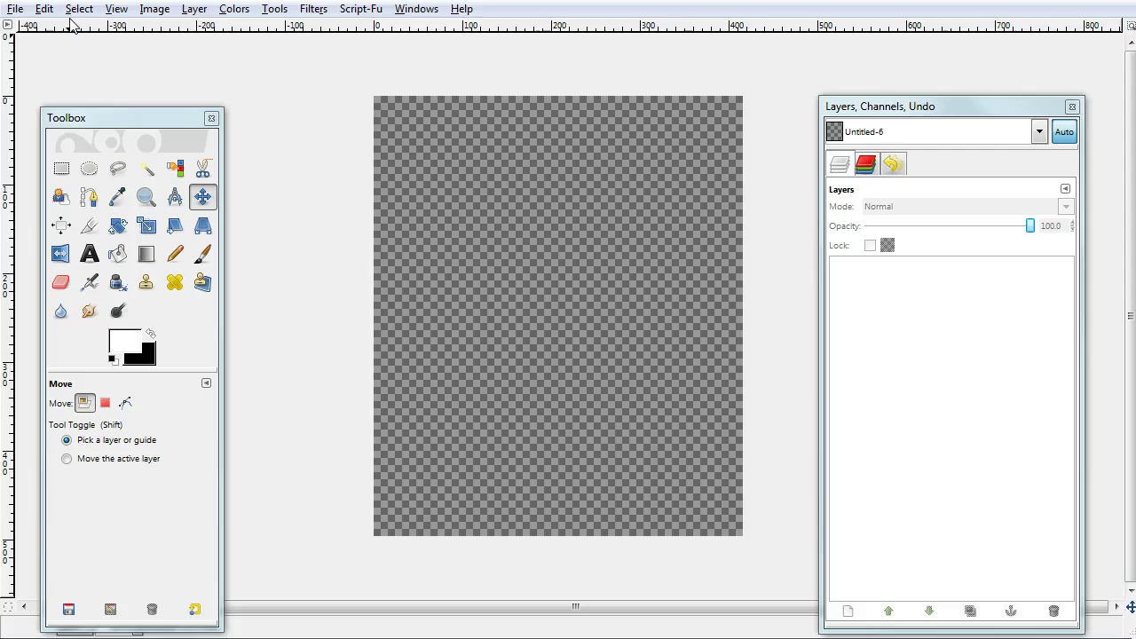
left_click(43, 9)
mouse_move(115, 205)
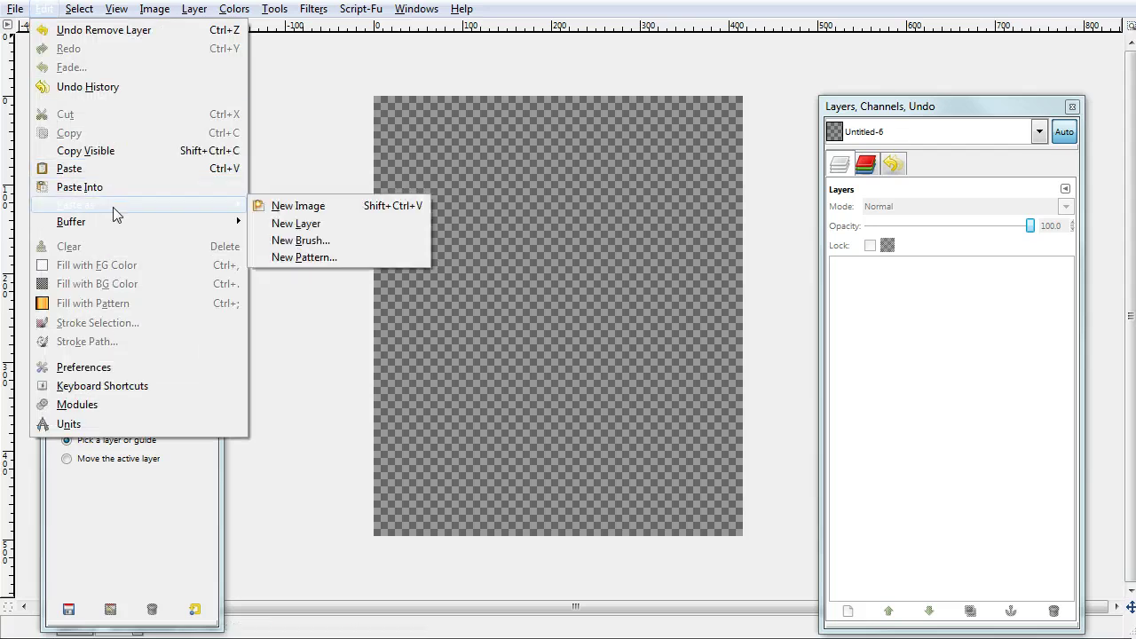
left_click(320, 225)
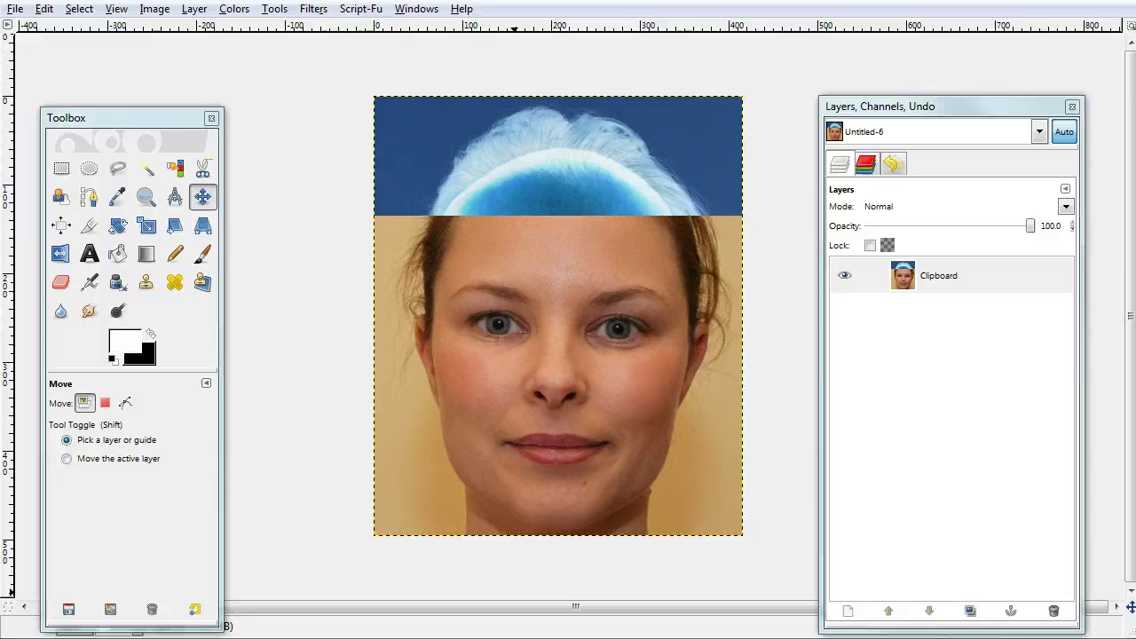
Undo the merge and nudge the face copy mask slightly lower over the hair
key("Tab")
key("Tab")
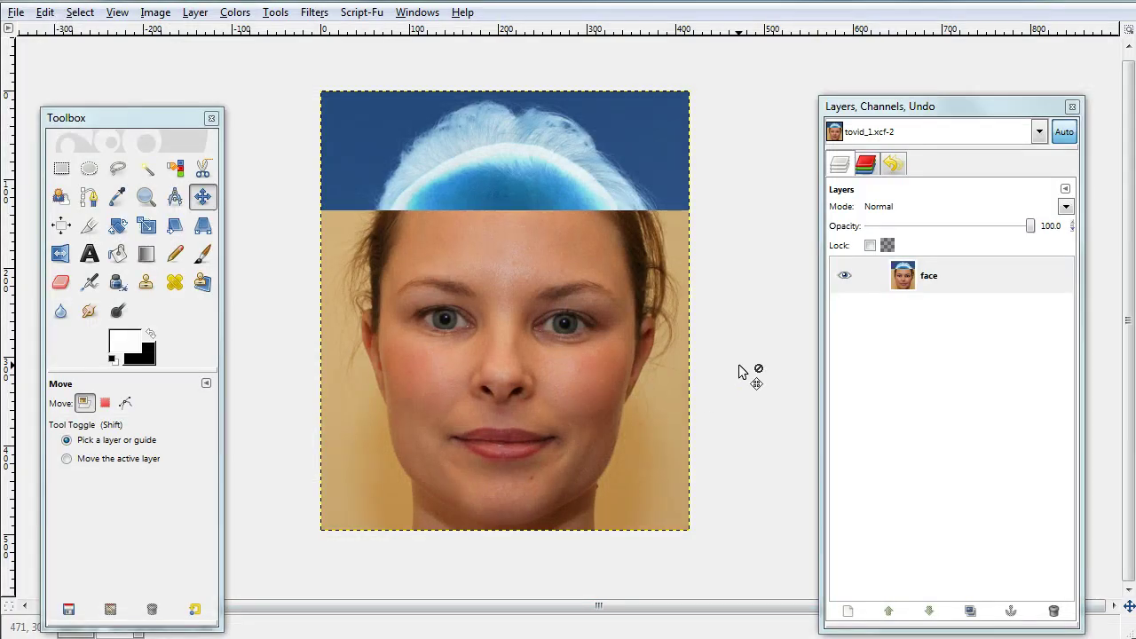
key("ctrl+shift+d")
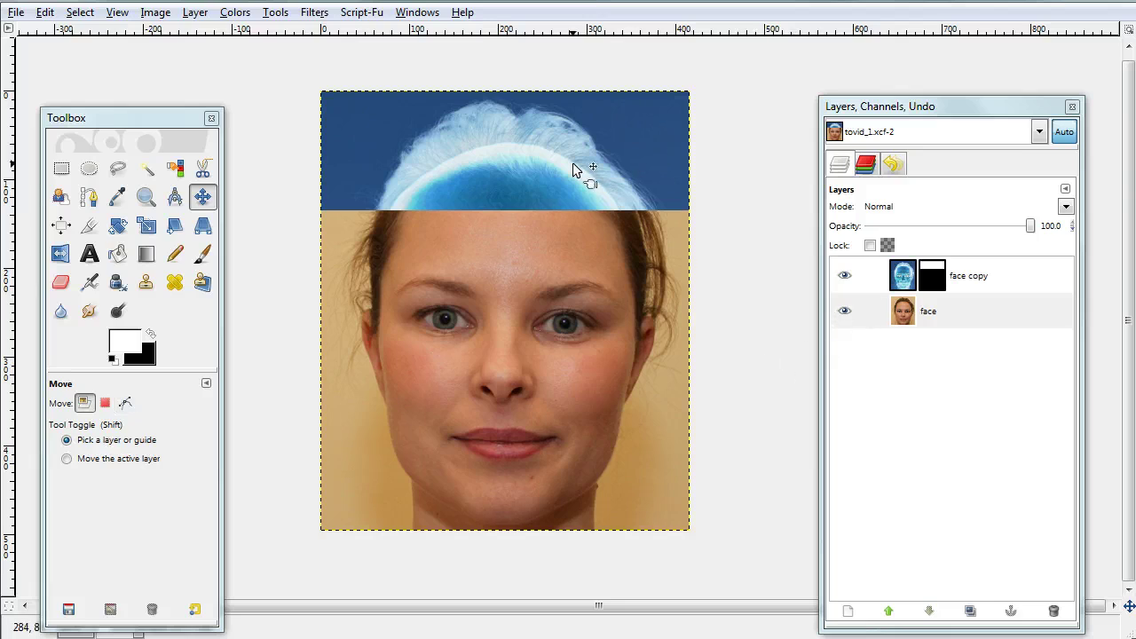
left_click(936, 288)
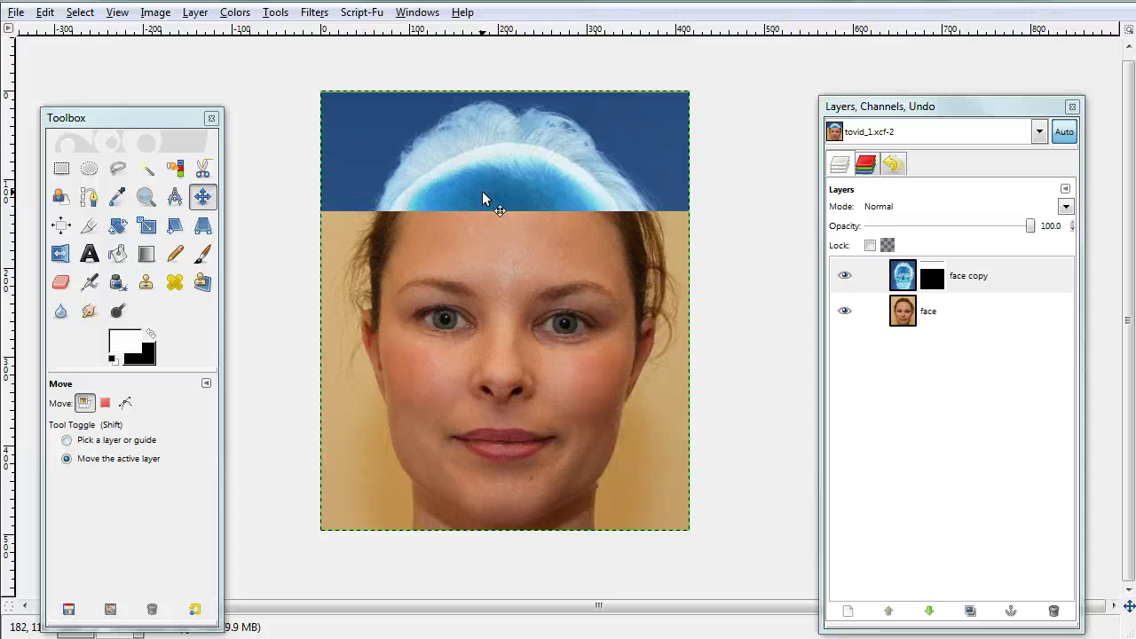
key("shift")
key("shift+Down")
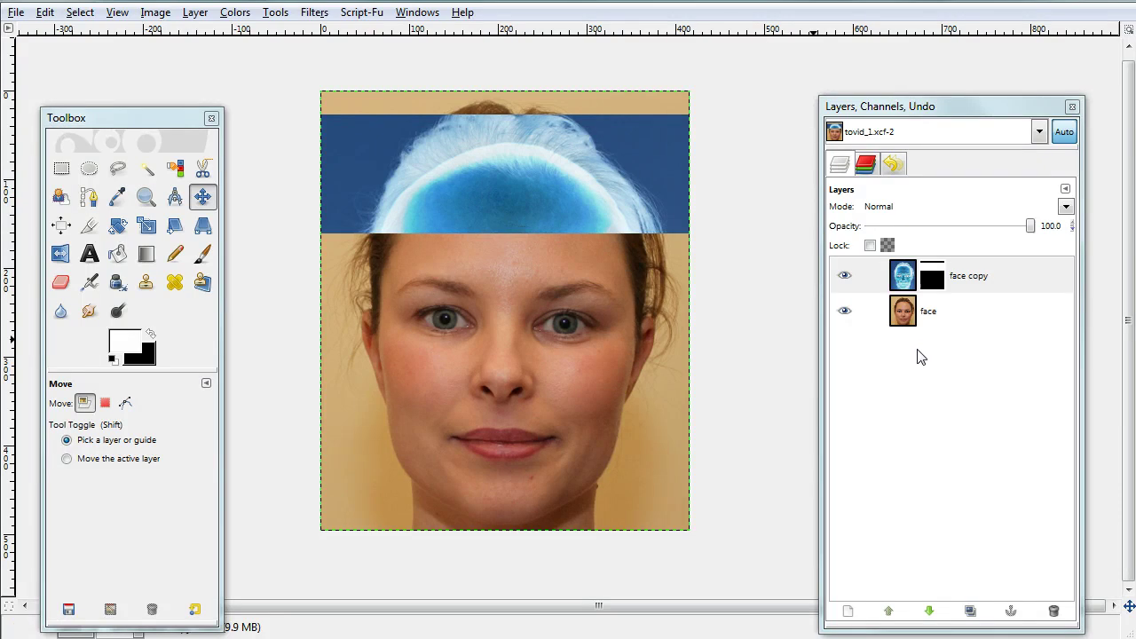
Merge face copy down again and copy the lower-band frame
right_click(946, 286)
left_click(954, 396)
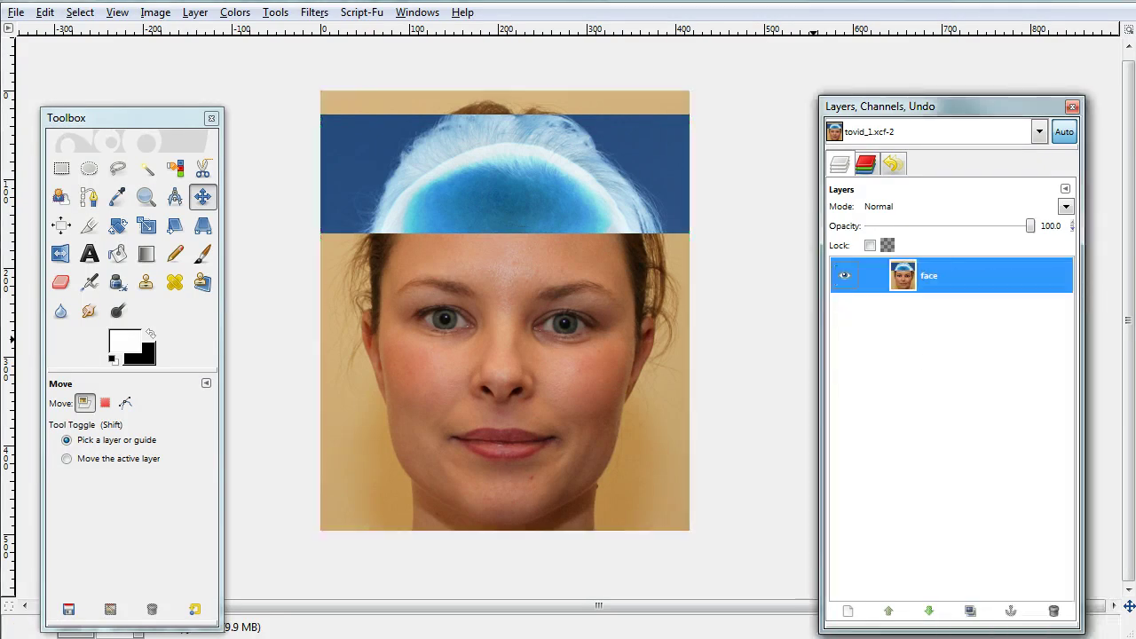
left_click(44, 13)
left_click(71, 137)
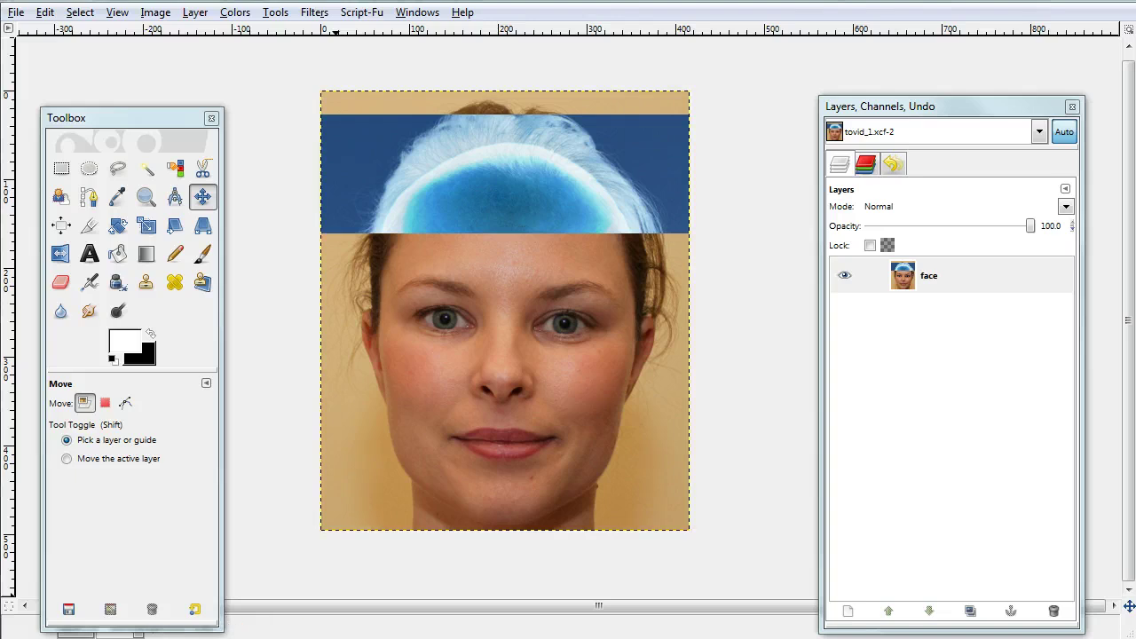
Paste the lower-band frame into the animation image as Clipboard#1 and toggle its visibility to compare
key("ctrl+shift+v")
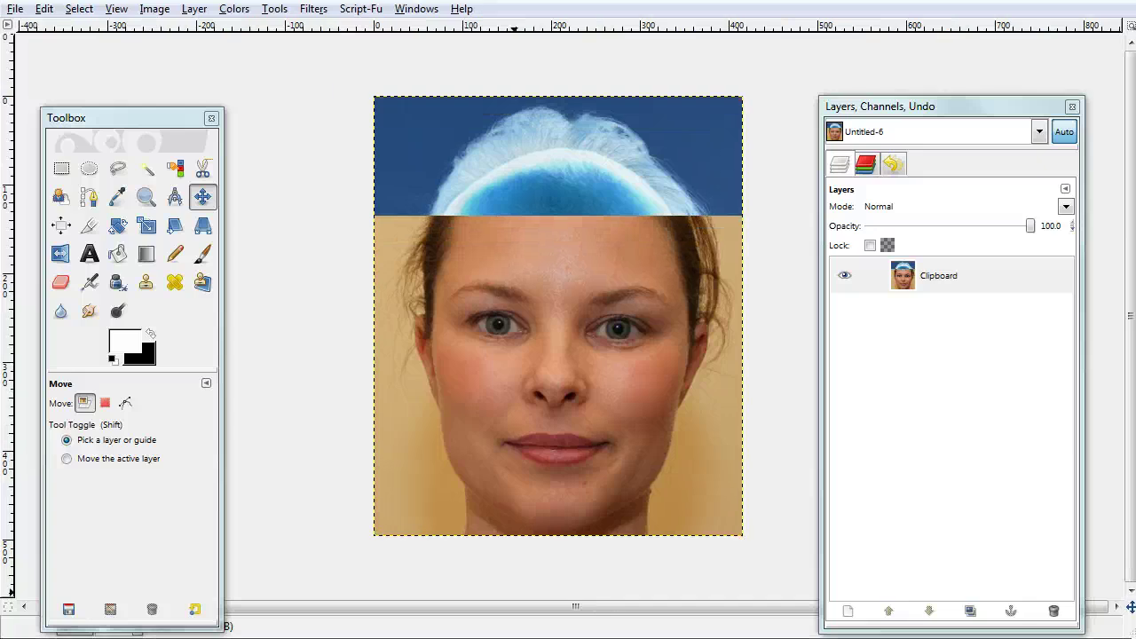
left_click(42, 11)
mouse_move(80, 205)
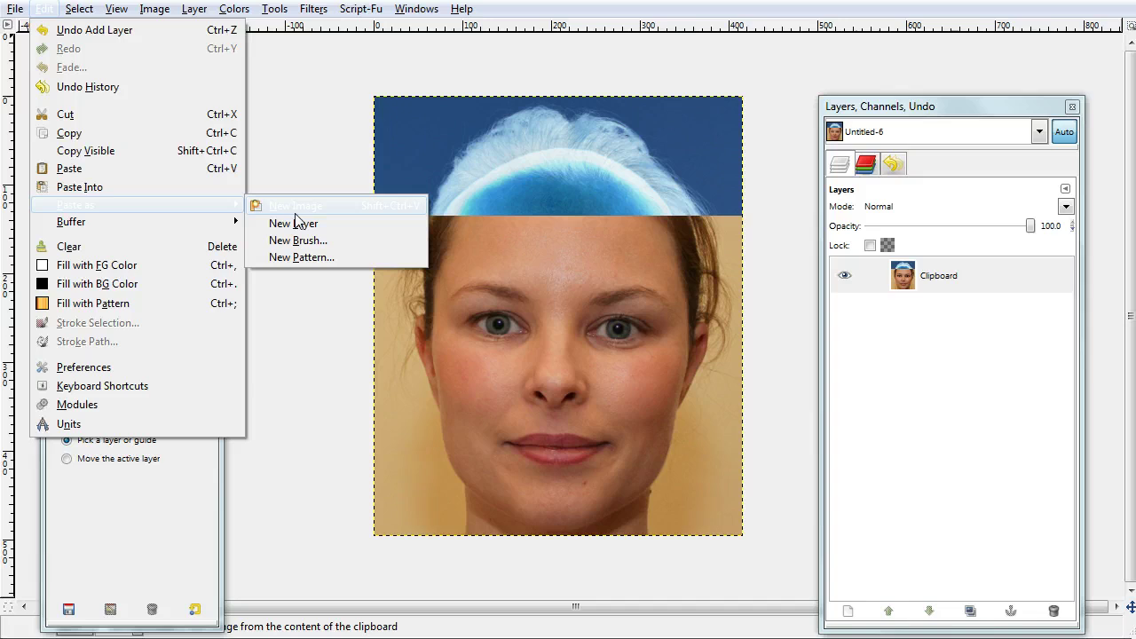
left_click(300, 223)
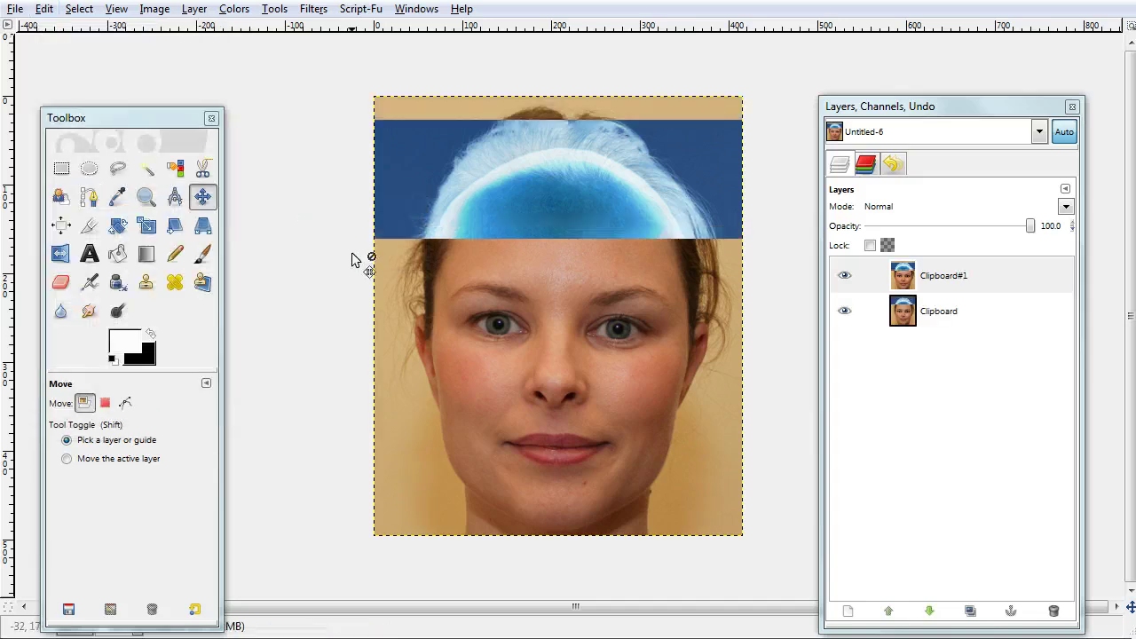
left_click(844, 280)
left_click(844, 281)
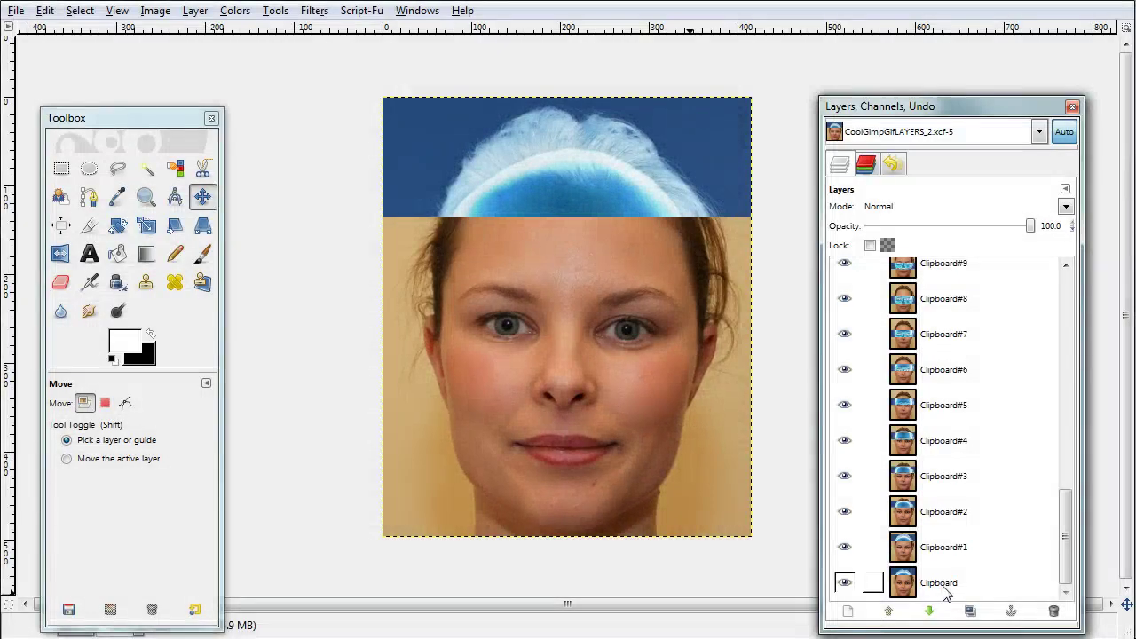
left_click(1056, 563)
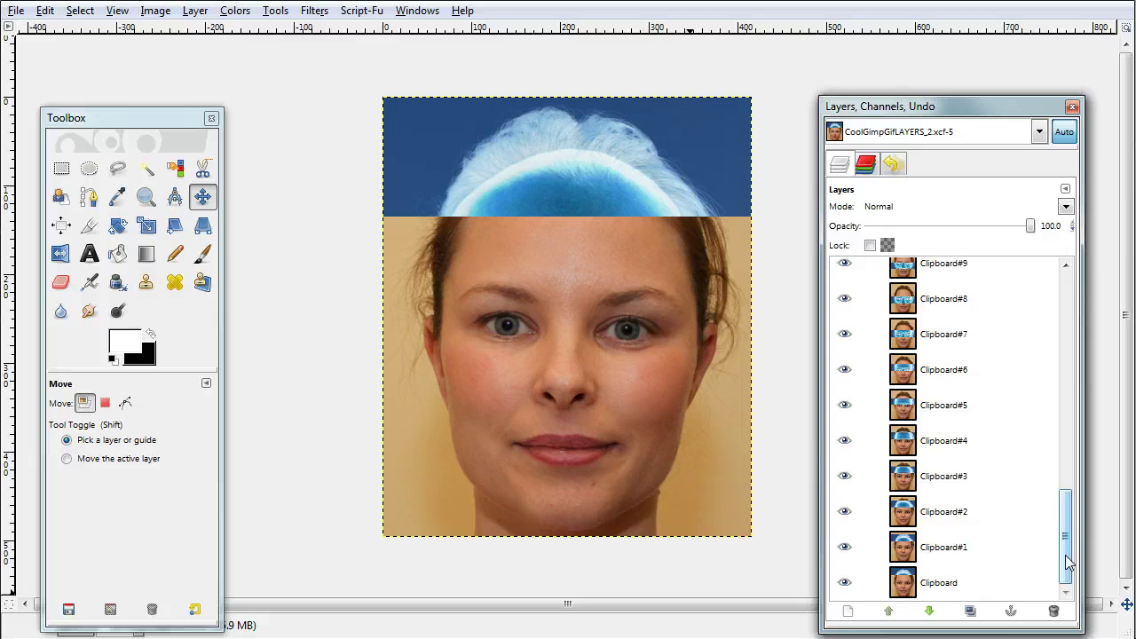
left_click(923, 585)
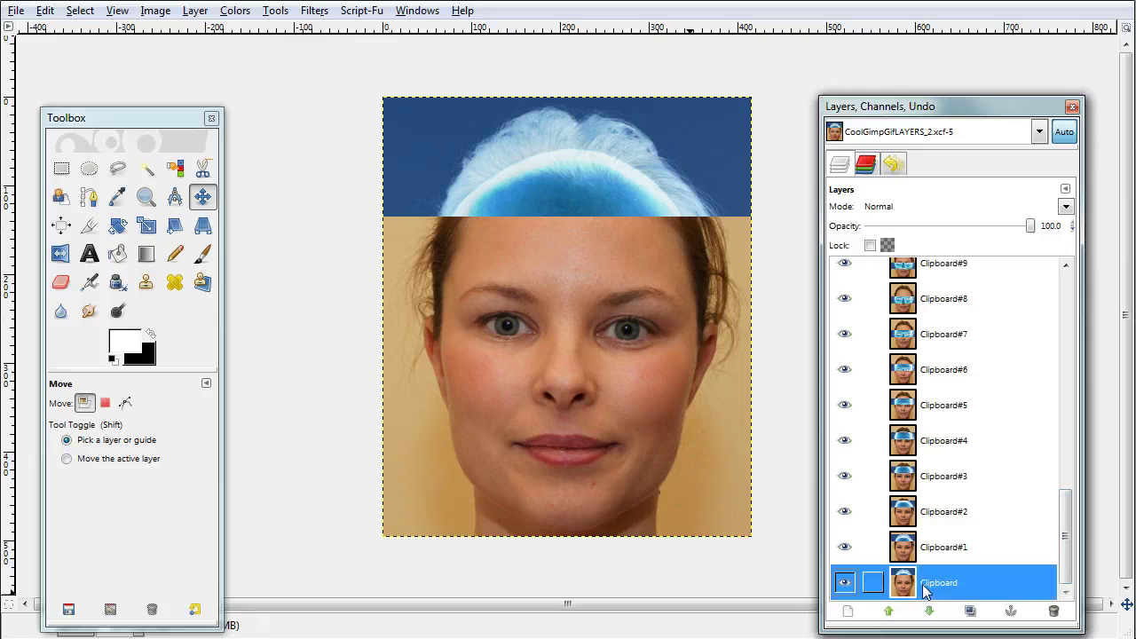
left_click_drag(1068, 557, 1053, 322)
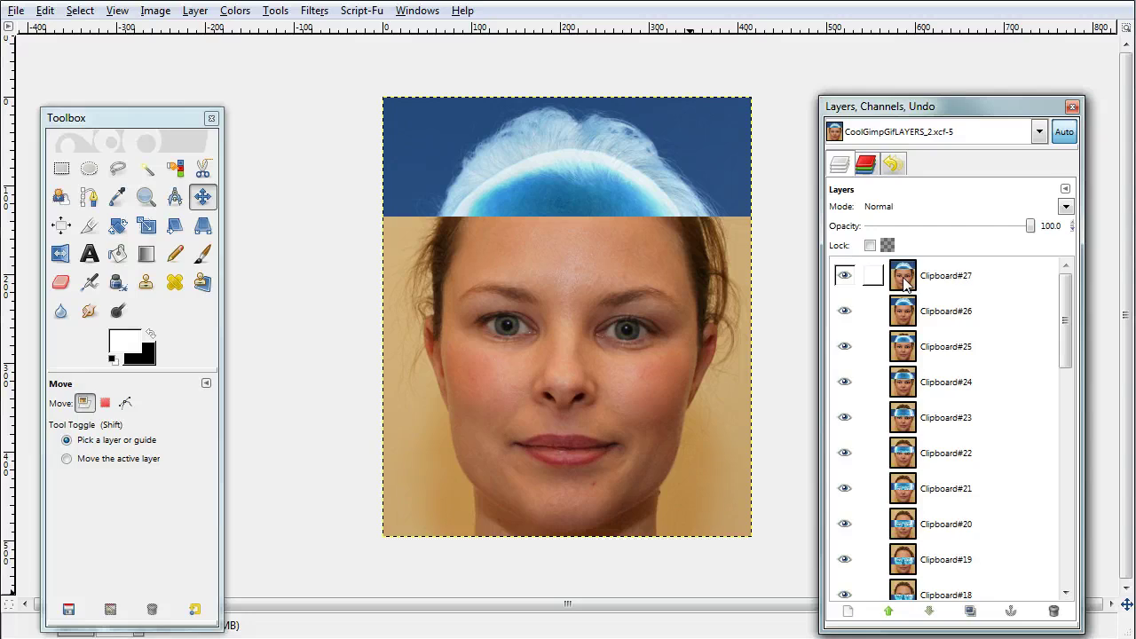
mouse_move(845, 280)
left_mouse_down()
mouse_move(845, 379)
mouse_move(848, 281)
left_mouse_up()
Play back the 31-frame X-ray animation in the Animation Playback preview
left_click(313, 12)
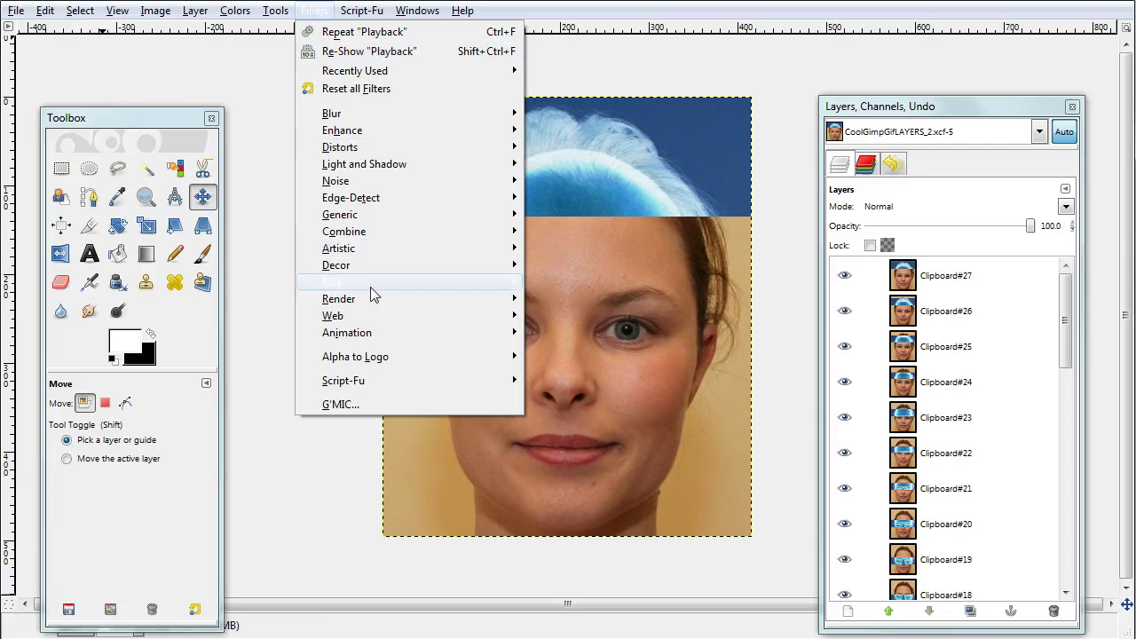
mouse_move(408, 332)
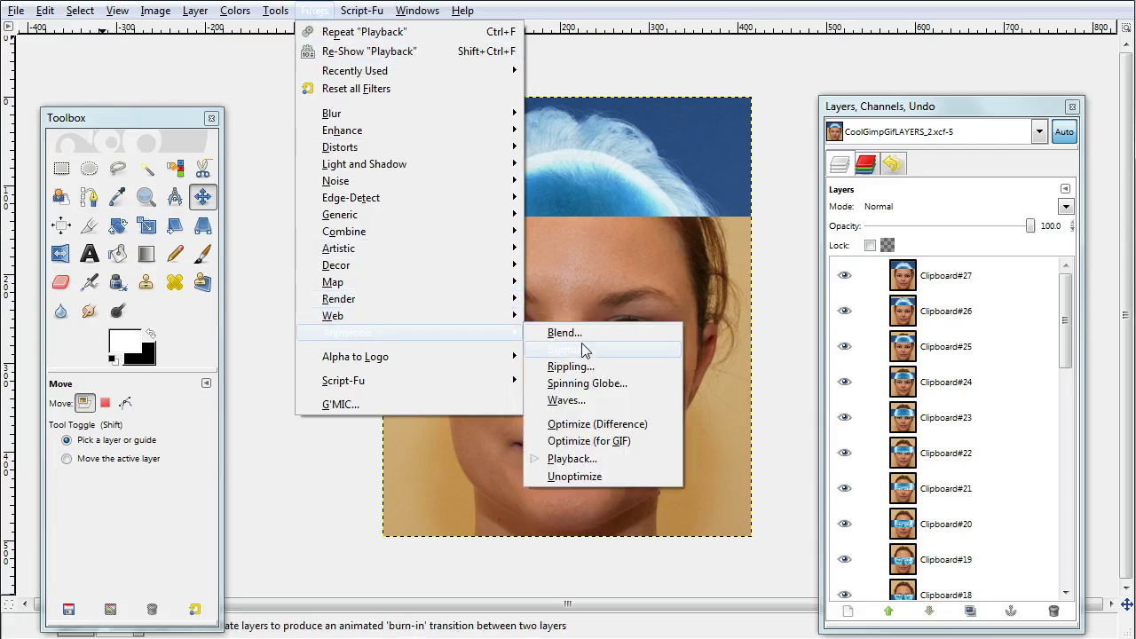
left_click(580, 458)
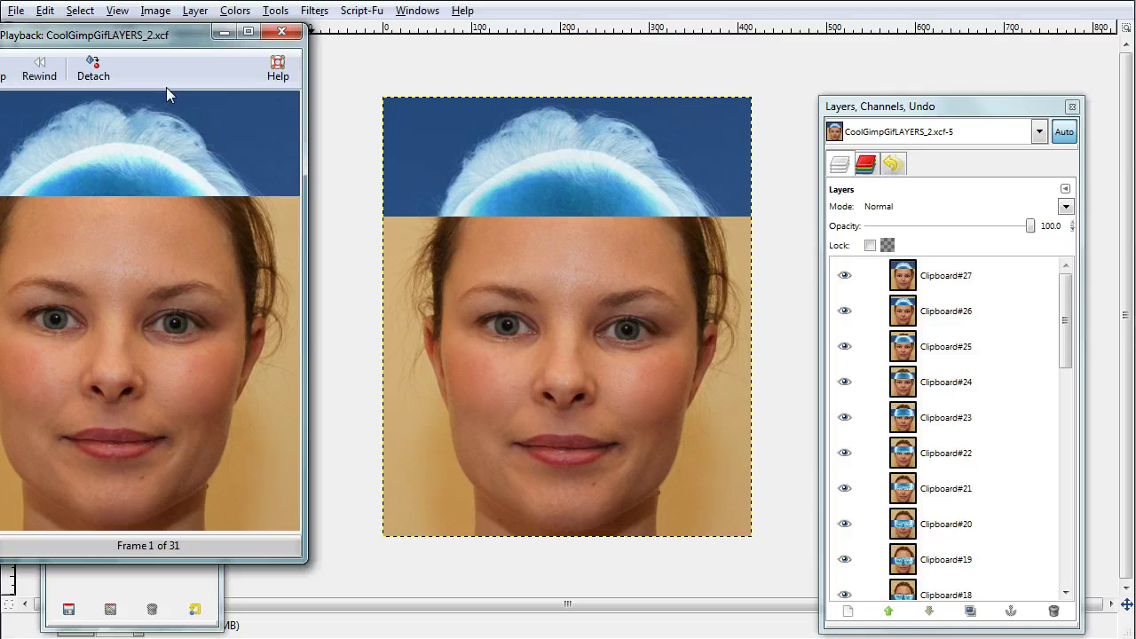
left_click_drag(125, 42, 573, 55)
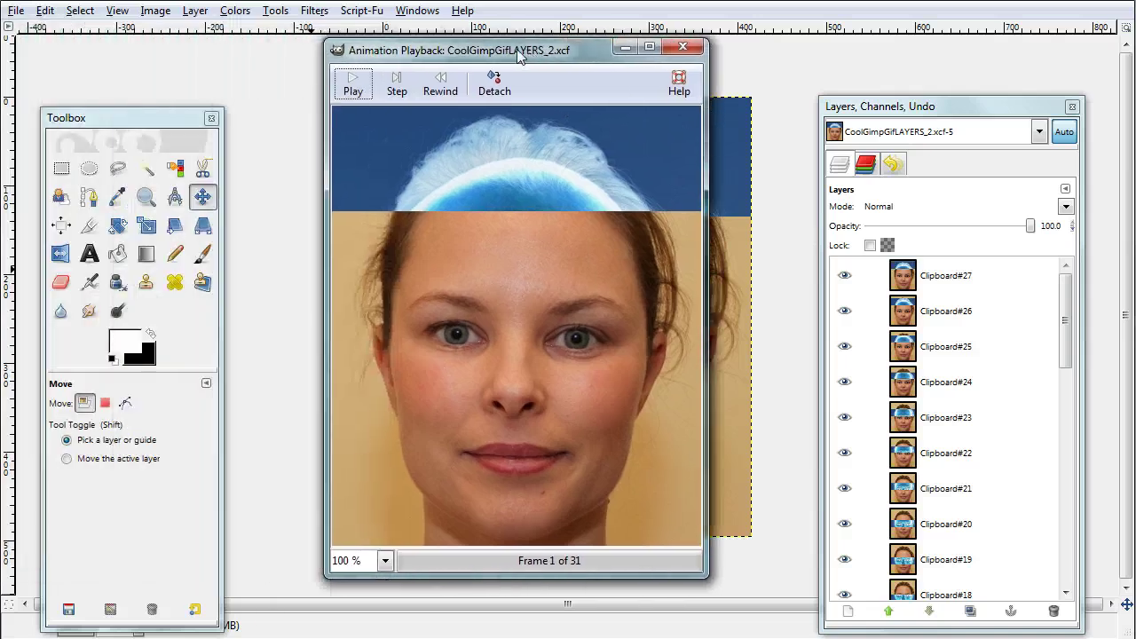
left_click(410, 85)
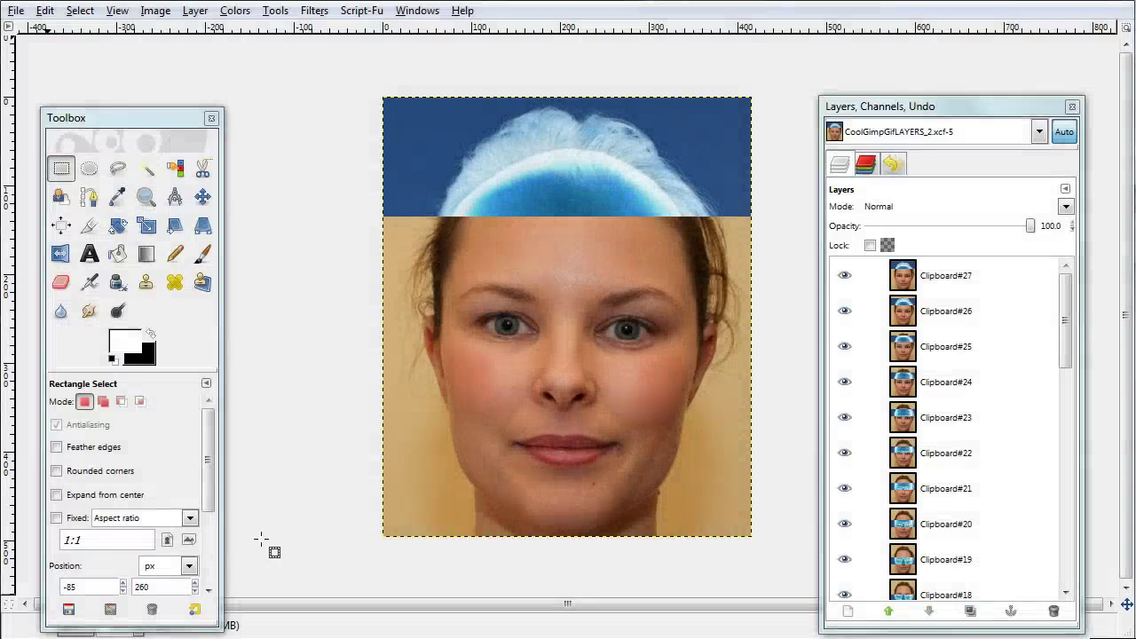
Scale the image to width 208, giving 208 × 248 pixels
left_click(49, 12)
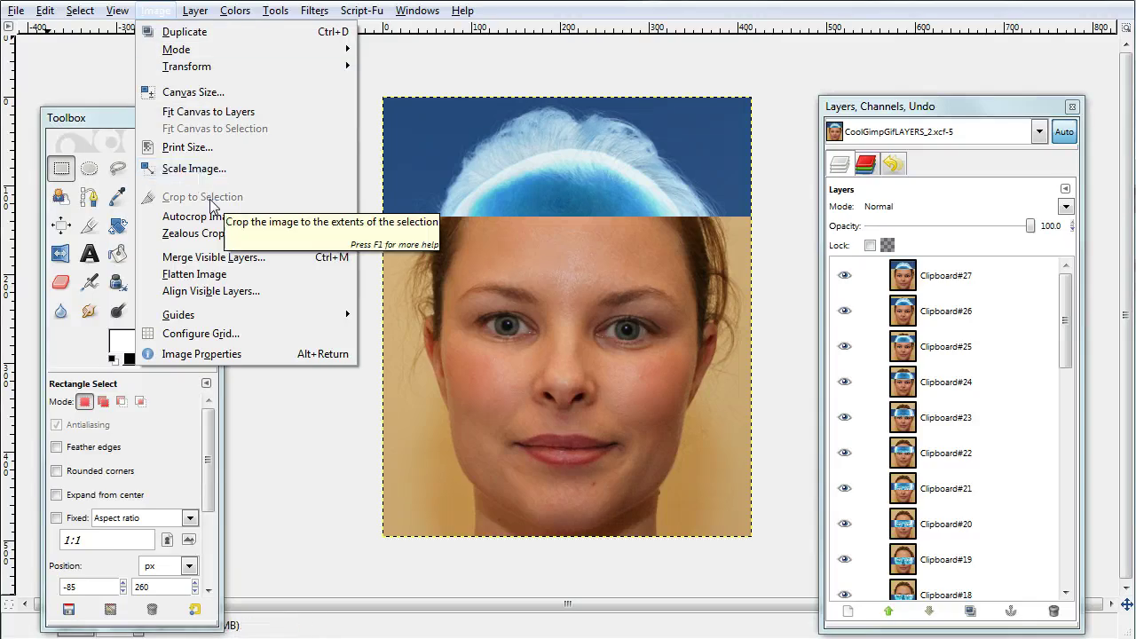
left_click(204, 169)
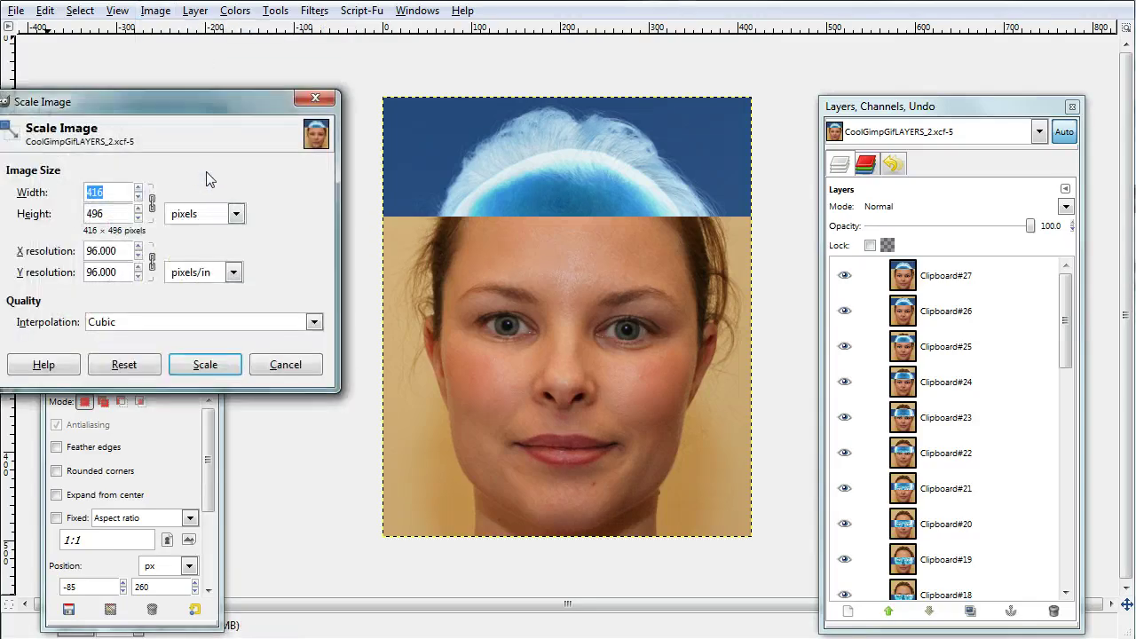
left_click_drag(138, 107, 205, 107)
type("248")
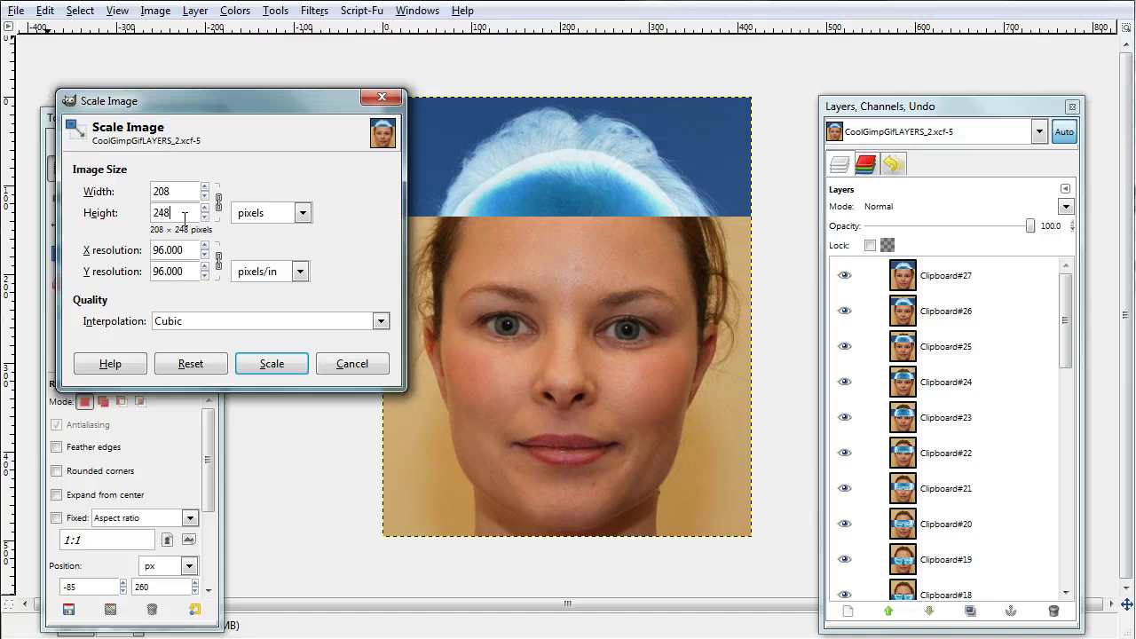
left_click(271, 366)
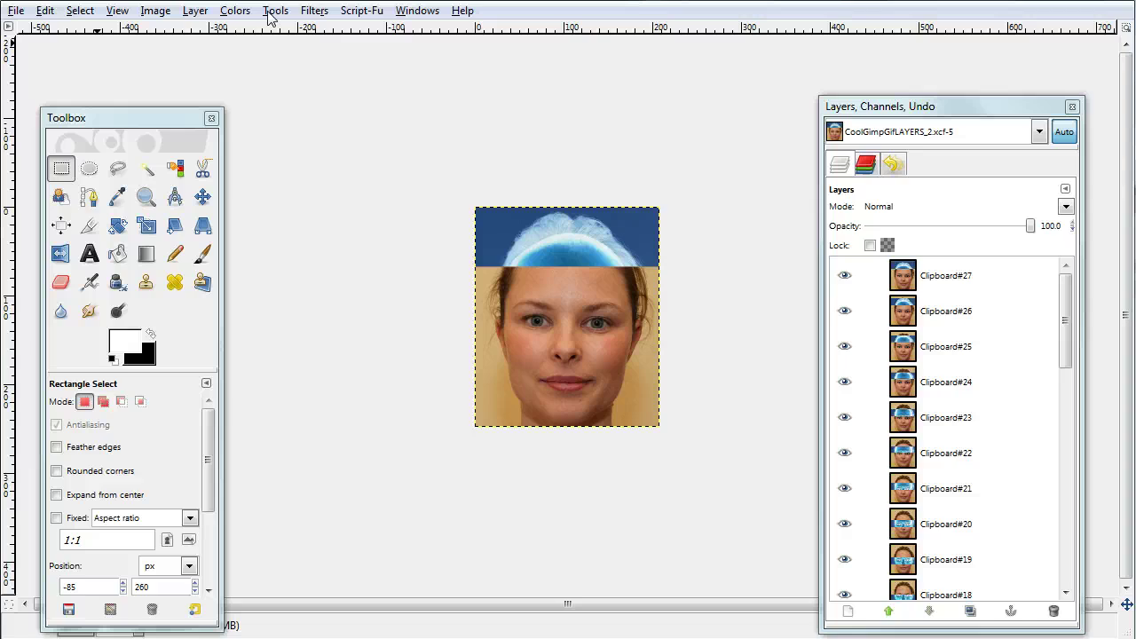
Create a GIF-optimized copy of the animation and enlarge its window
left_click(315, 12)
mouse_move(408, 333)
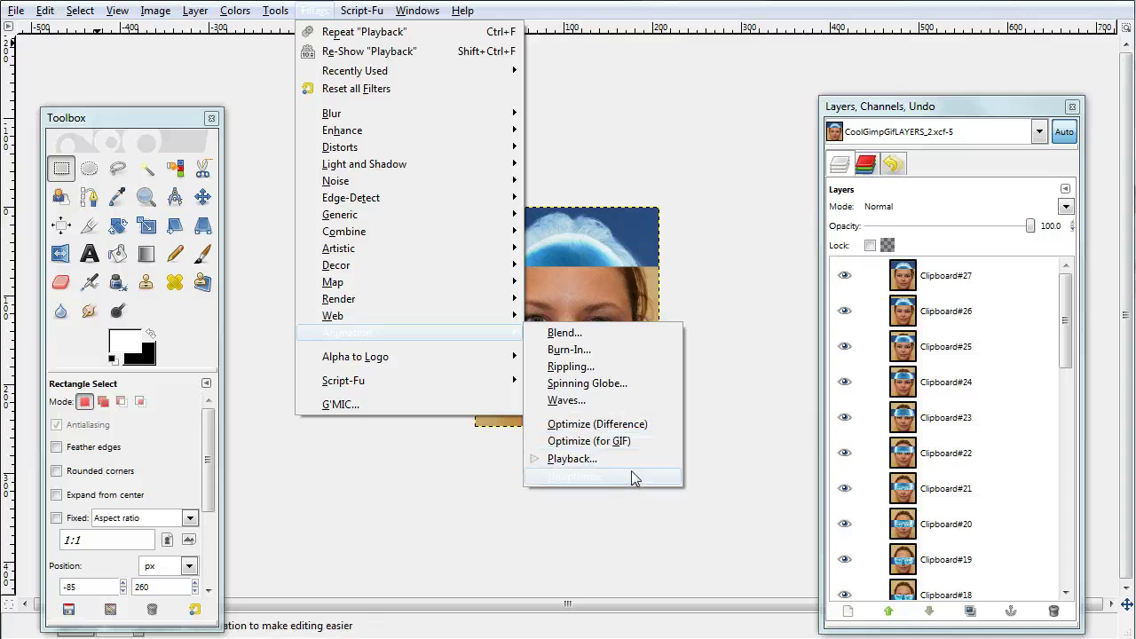
left_click(631, 443)
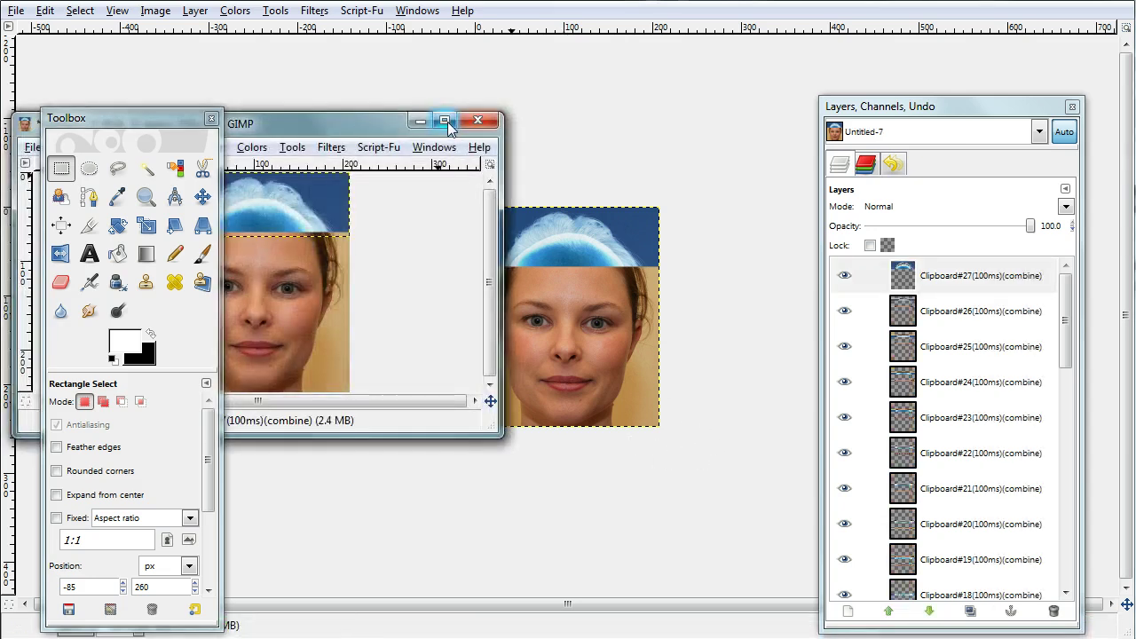
mouse_move(368, 122)
left_mouse_down()
mouse_move(673, 117)
mouse_move(678, 107)
left_mouse_up()
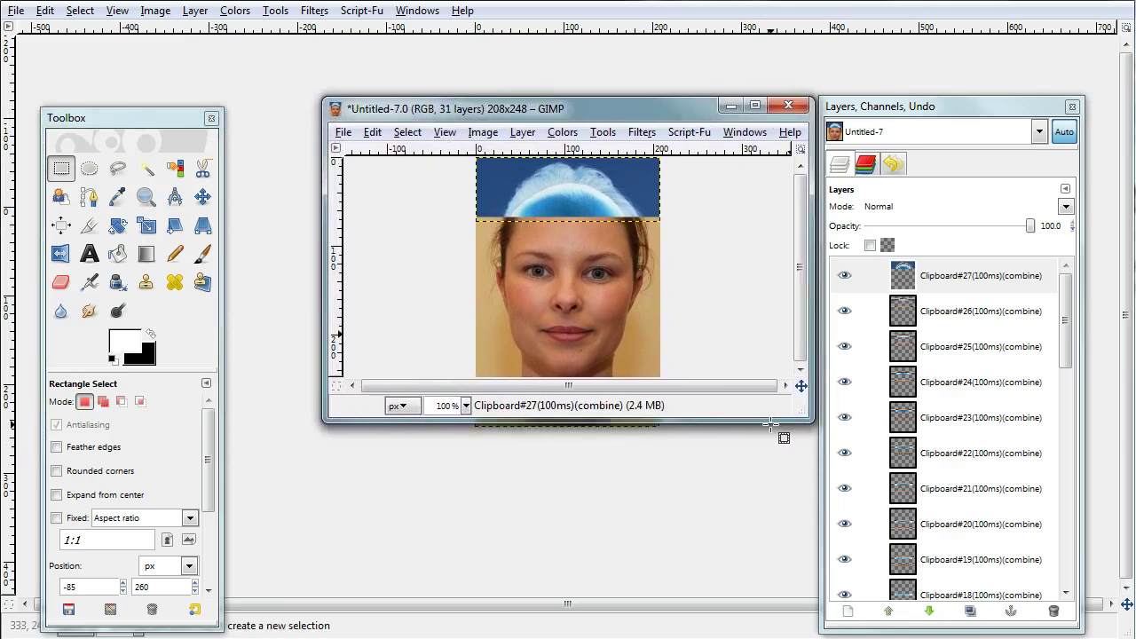
left_click_drag(772, 421, 772, 600)
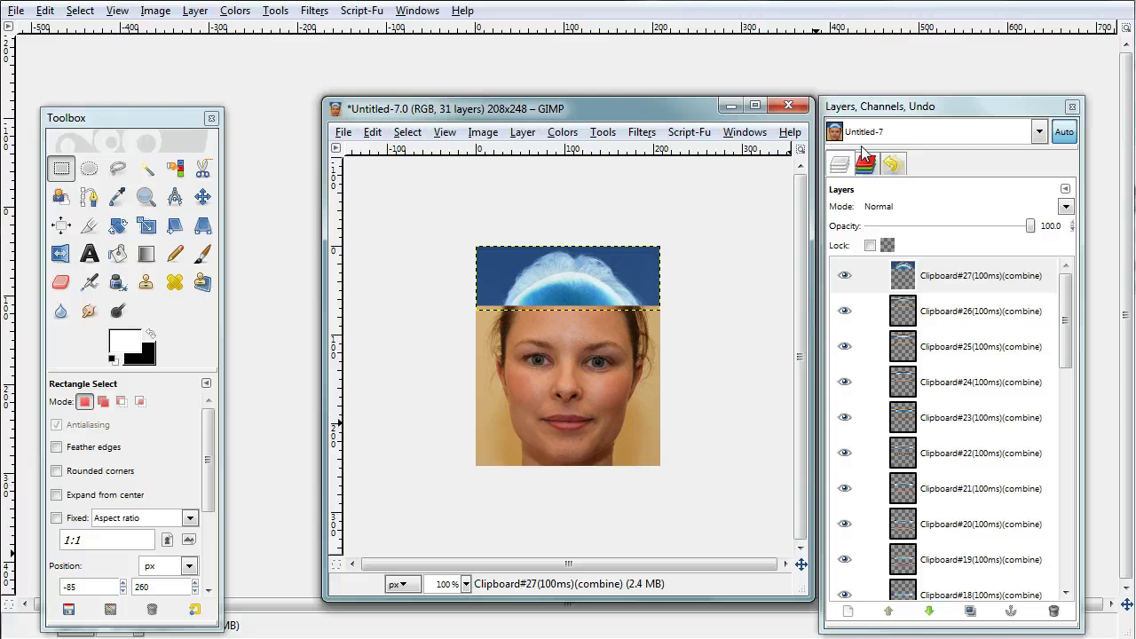
Check the optimized copy's 31 frame layers, Clipboard through Clipboard#27, each 100 ms
left_click(874, 107)
left_click(977, 275)
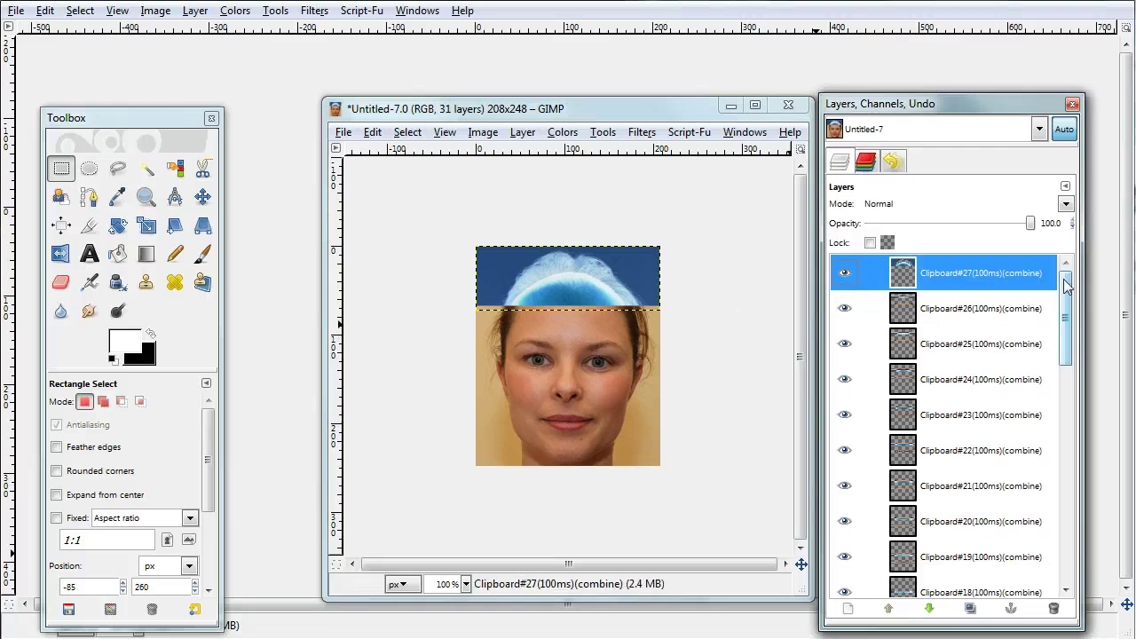
left_click_drag(1067, 324, 1074, 533)
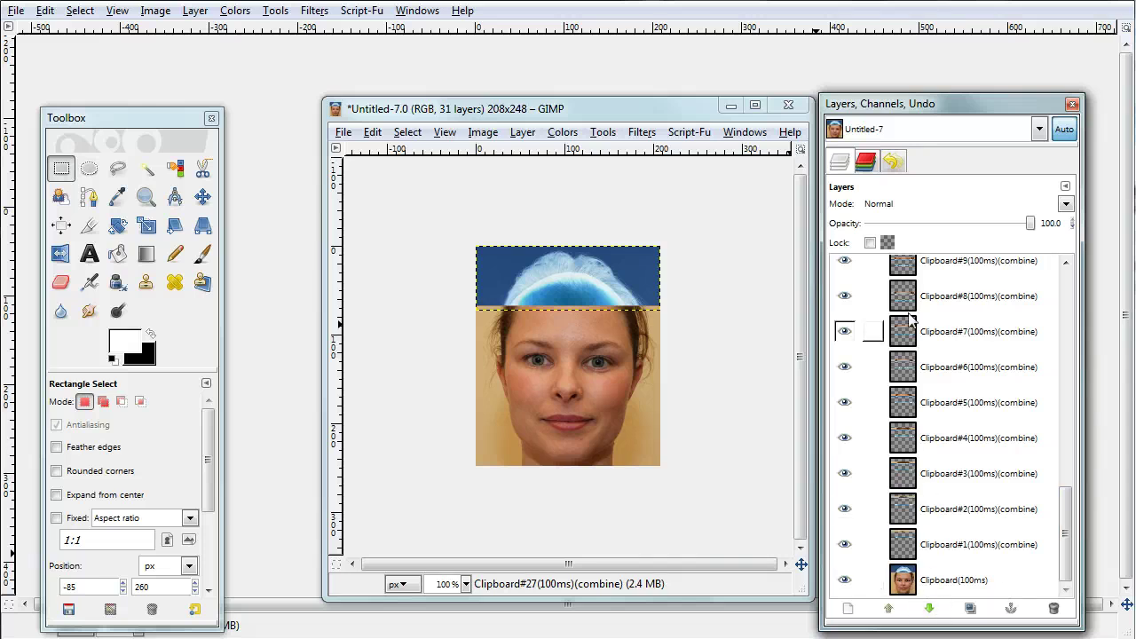
left_click_drag(1065, 555, 1065, 328)
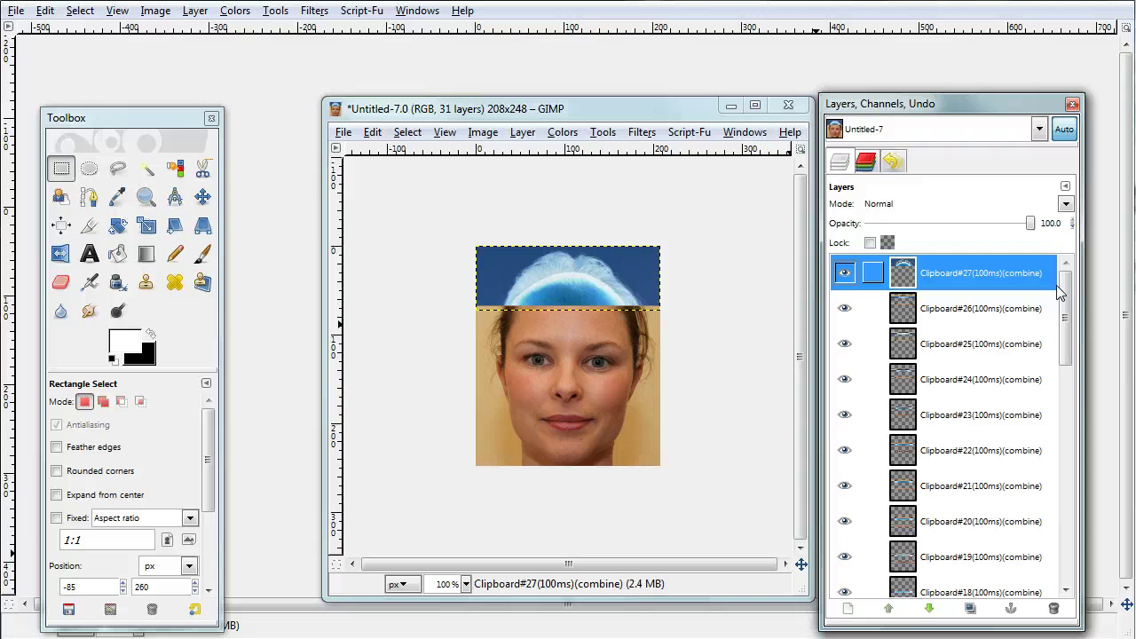
left_click(344, 133)
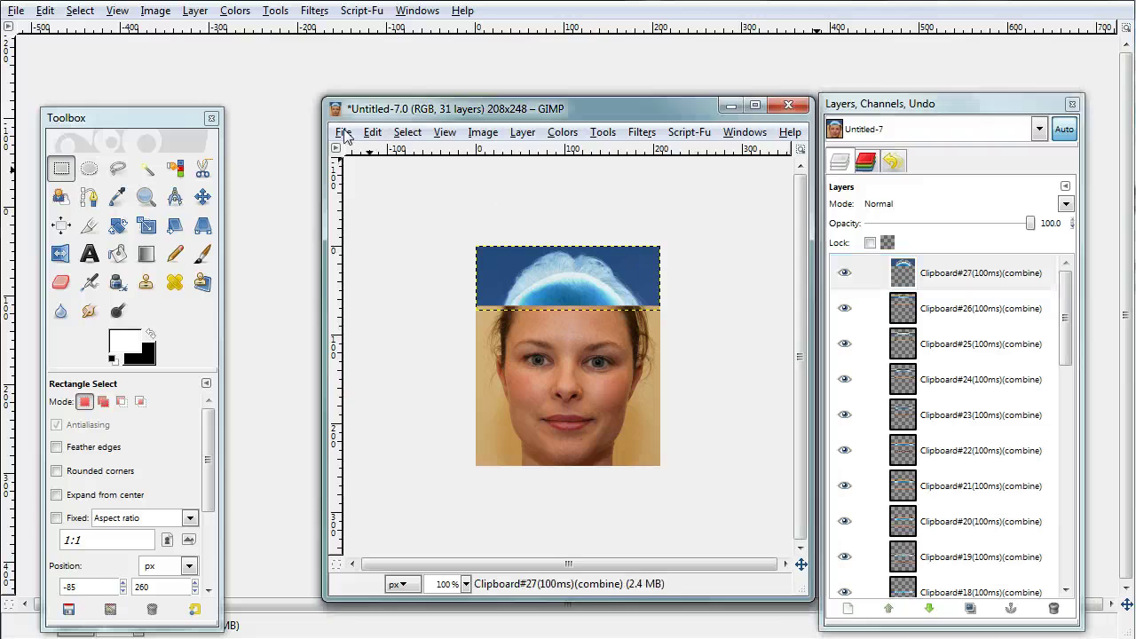
Save the optimized image as coolgif.gif in the NEWFINALtoweb folder
left_click(344, 134)
left_click(388, 292)
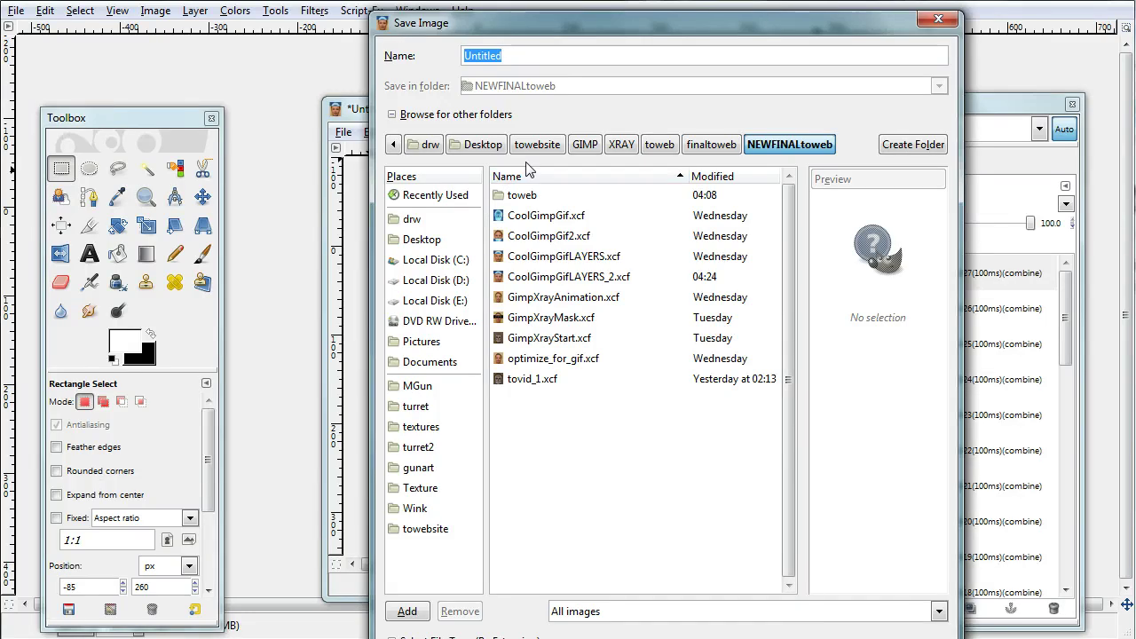
type("coolgif.gif")
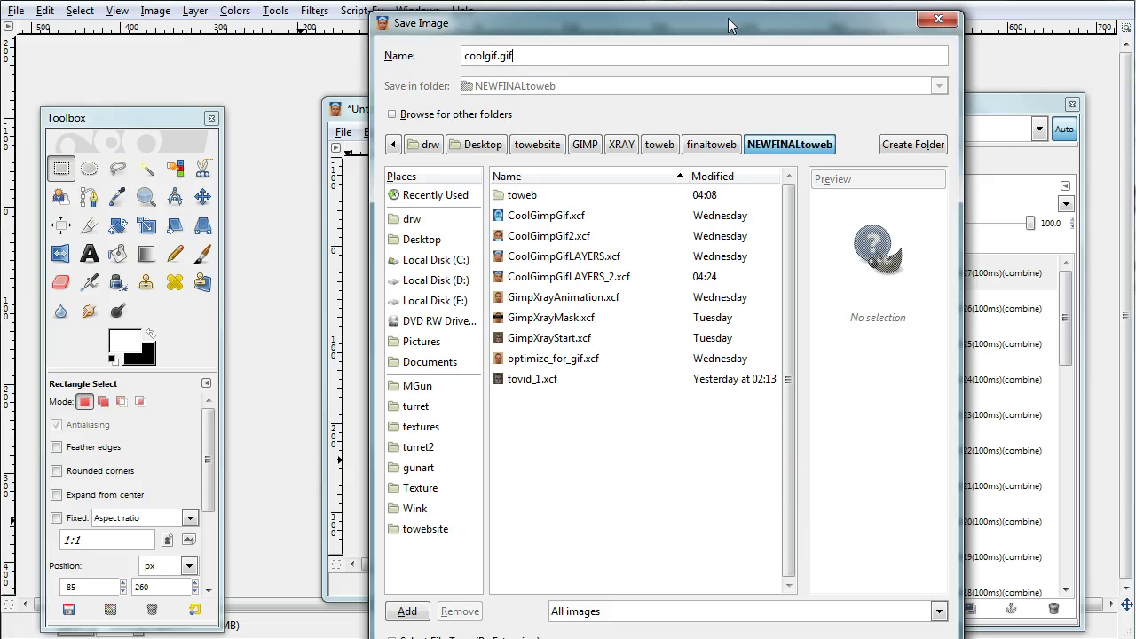
mouse_move(732, 25)
left_mouse_down()
mouse_move(714, 32)
mouse_move(713, 16)
left_mouse_up()
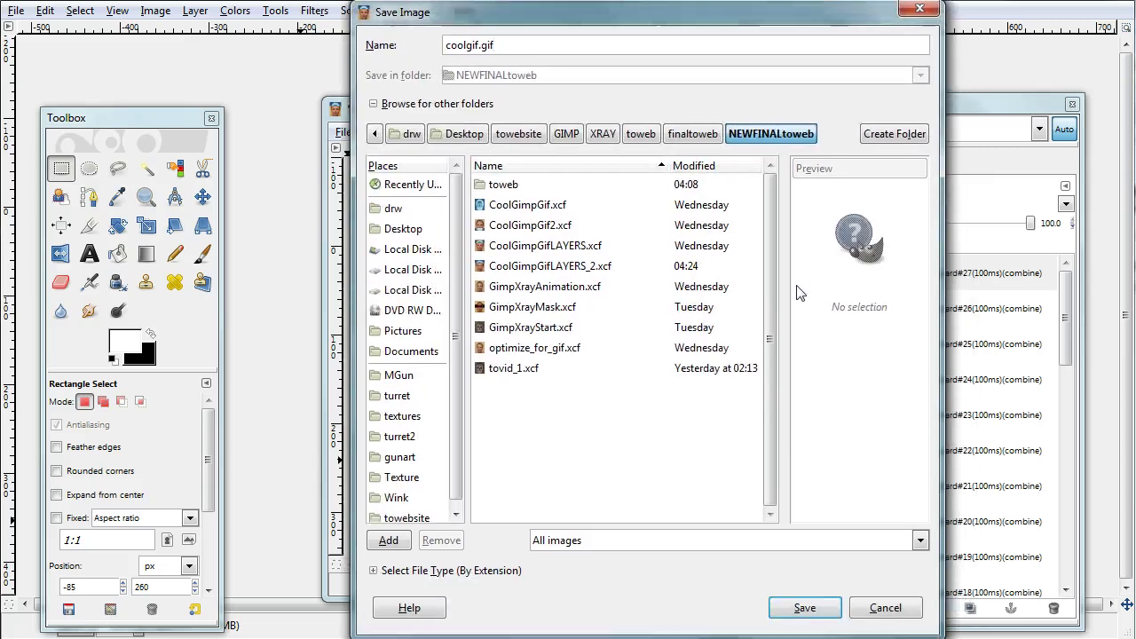
left_click(804, 609)
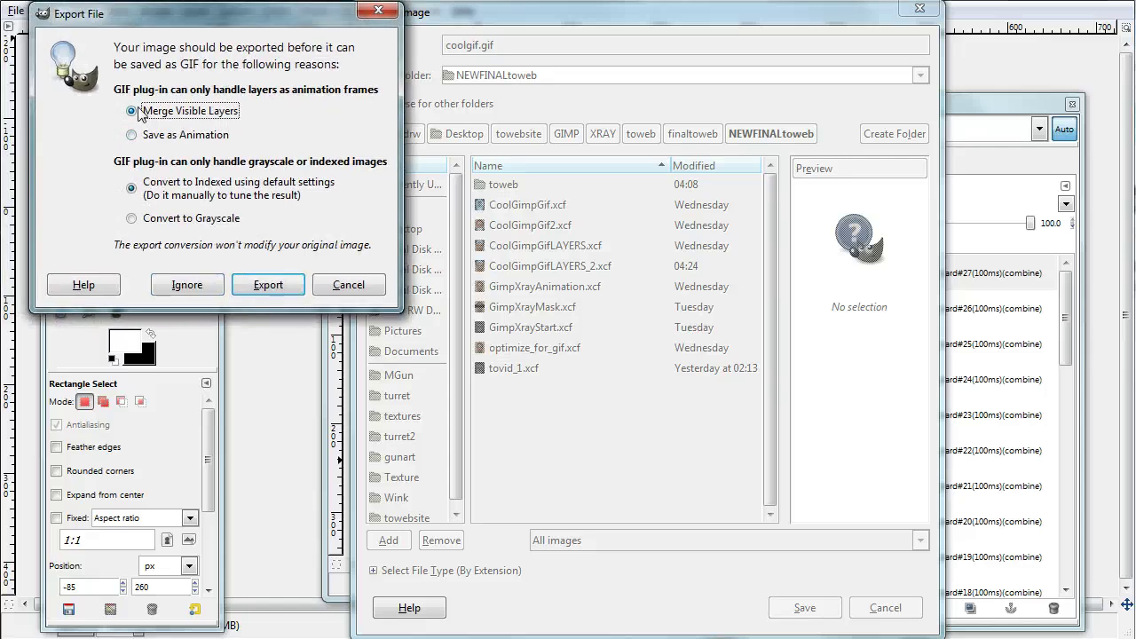
Export the layers as an animated GIF that loops forever
left_click(133, 136)
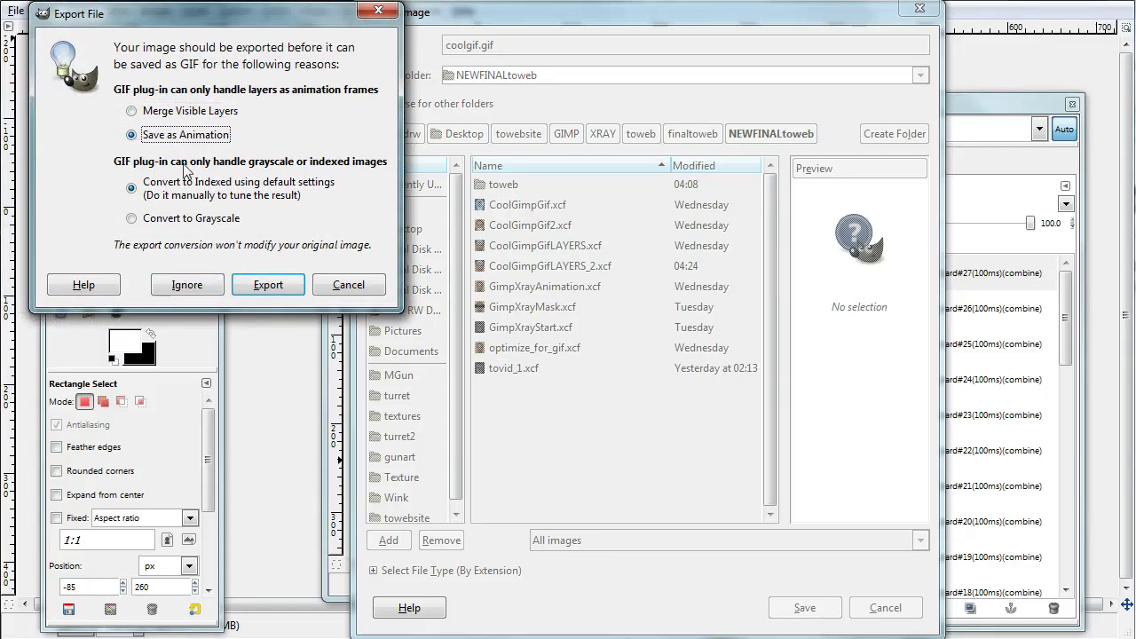
left_click(268, 285)
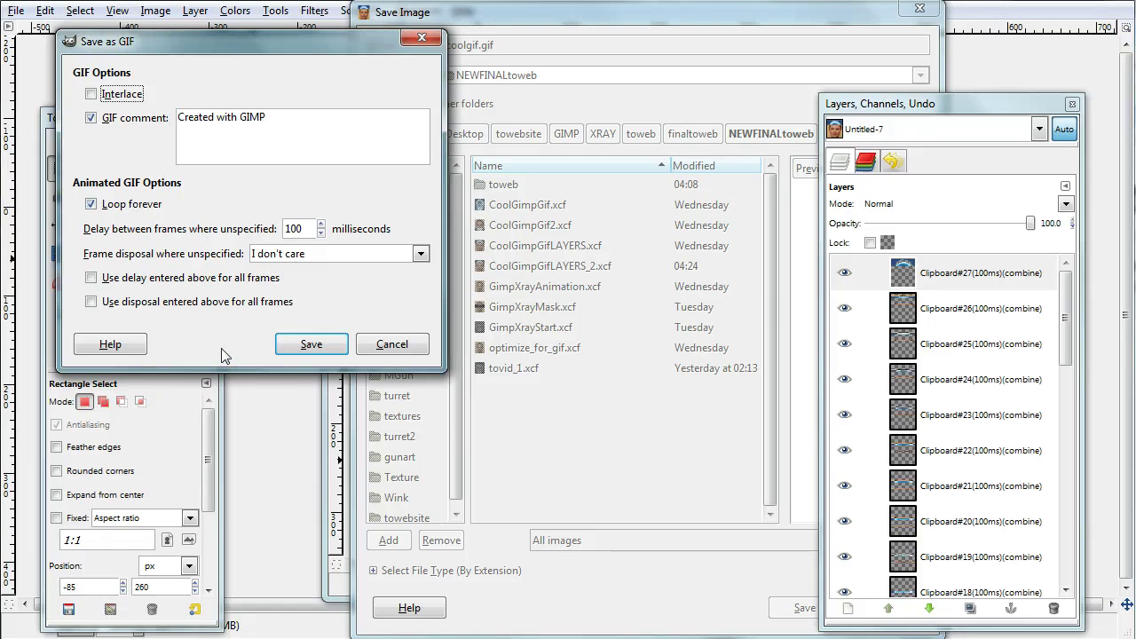
left_click(310, 346)
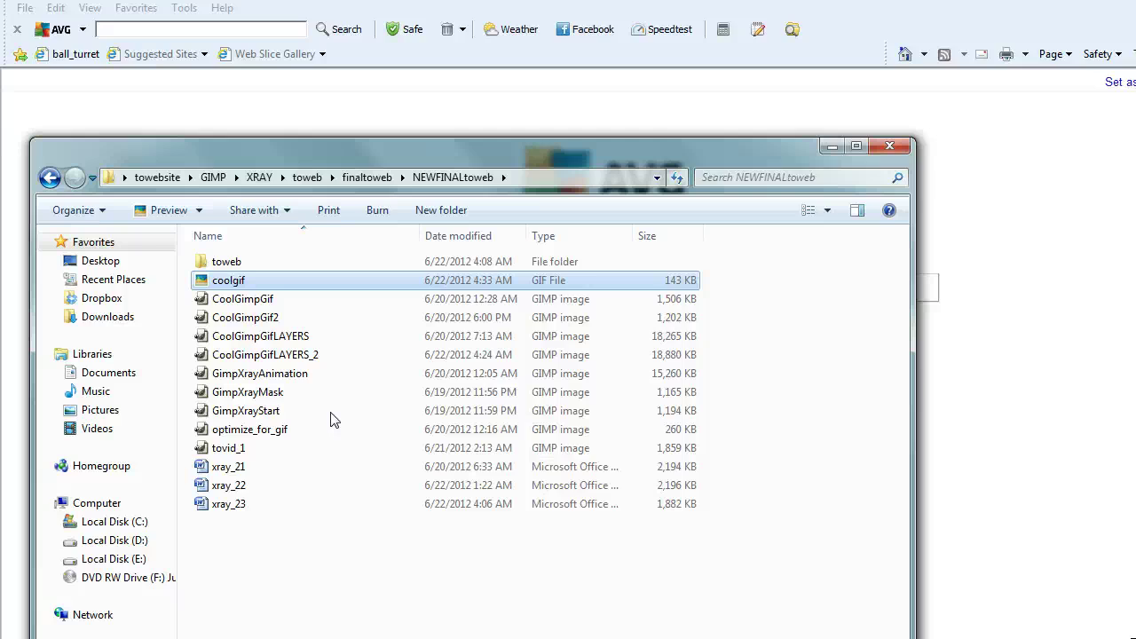
Open coolgif.gif from Explorer in Internet Explorer to view the animation
right_click(256, 285)
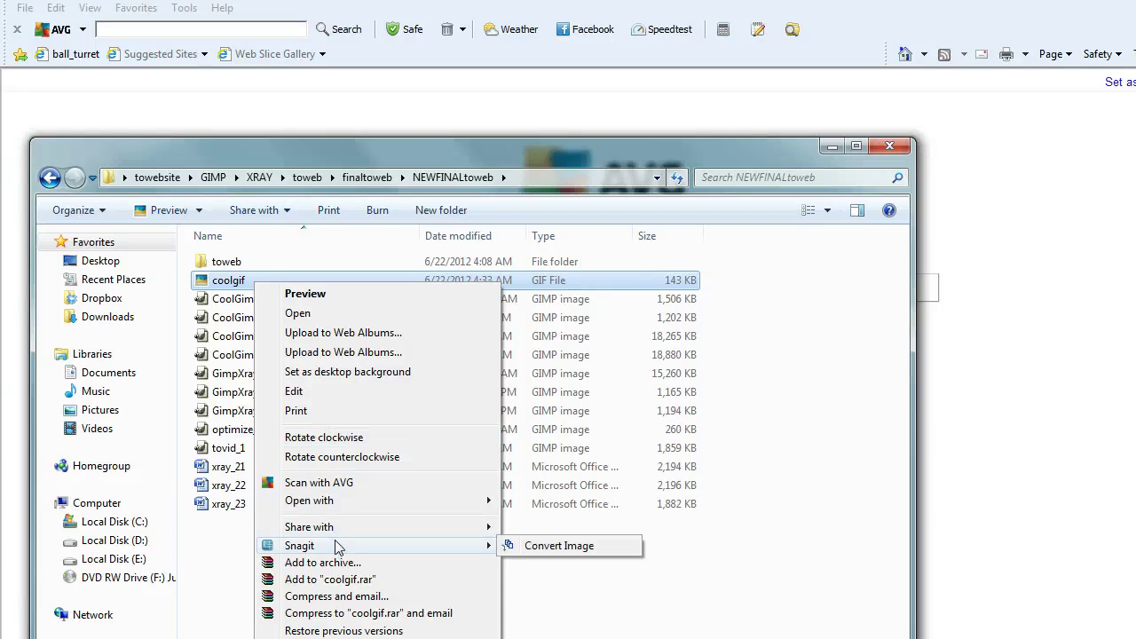
mouse_move(310, 500)
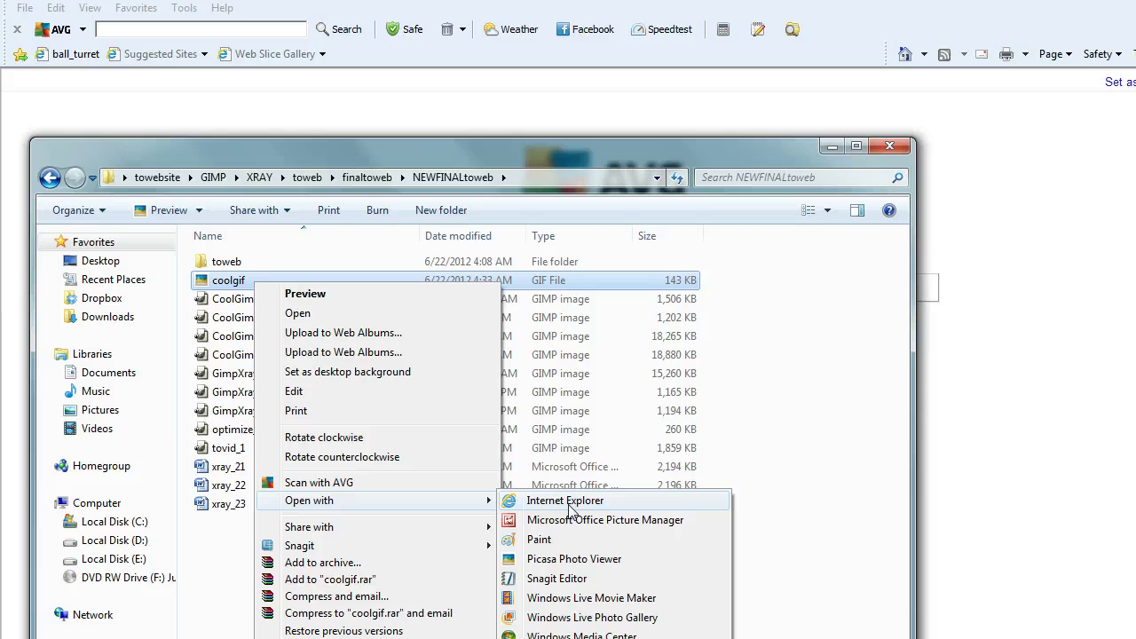
left_click(586, 510)
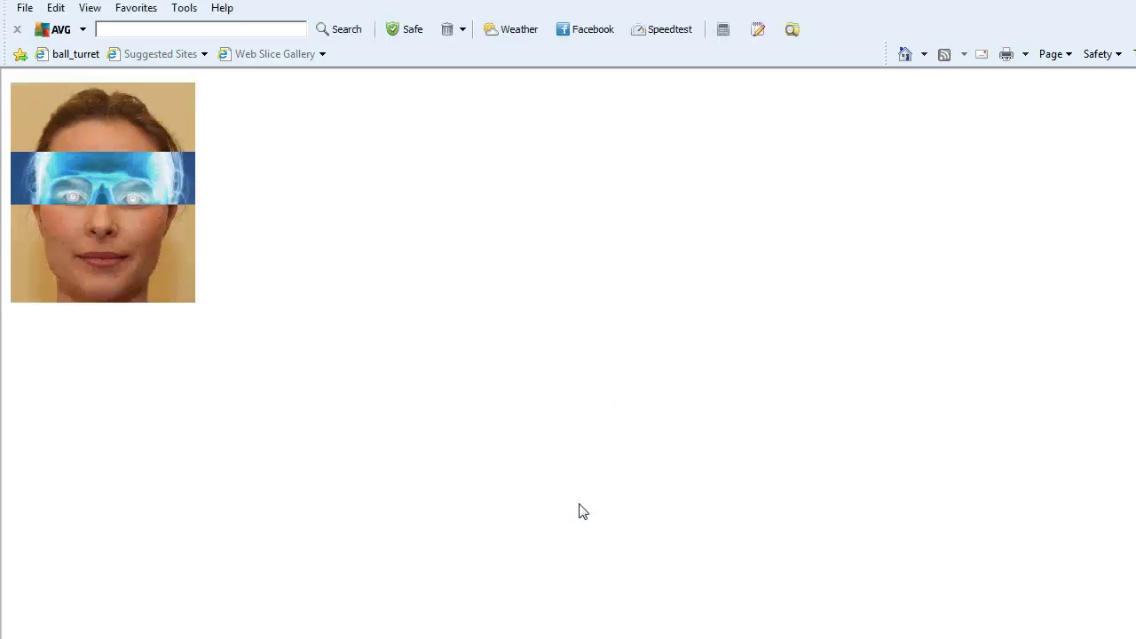